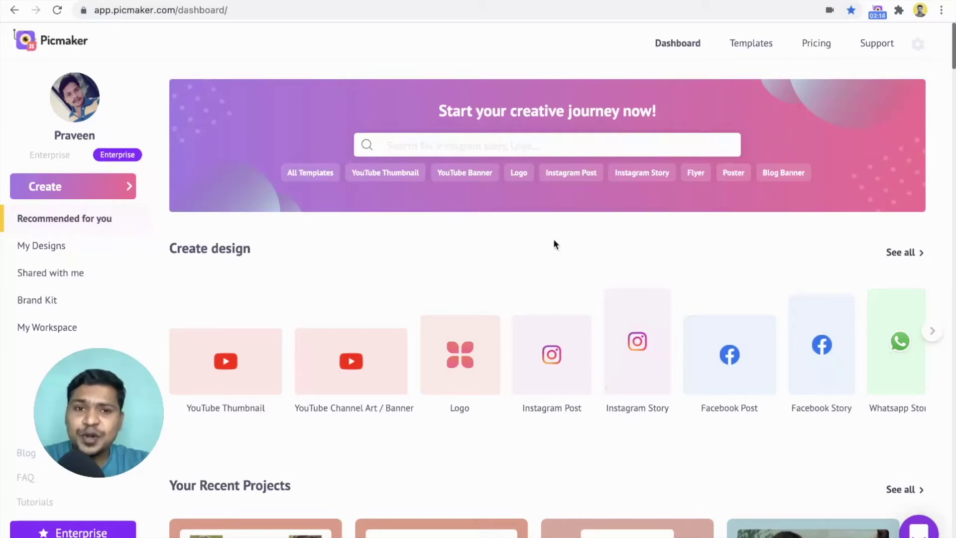
Show the search suggestions and scroll through design types like YouTube Thumbnail and Channel Art.
click(566, 147)
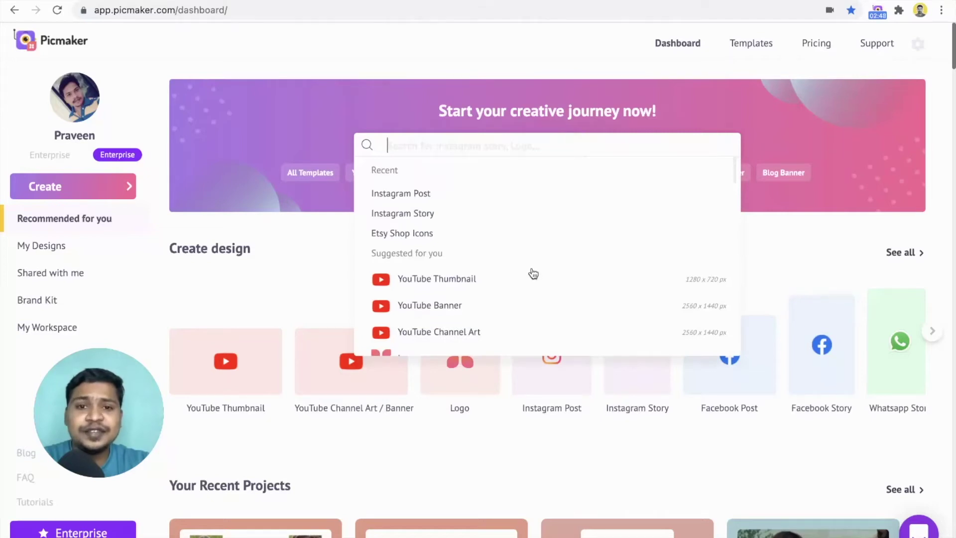
scroll(541, 271, down, 3)
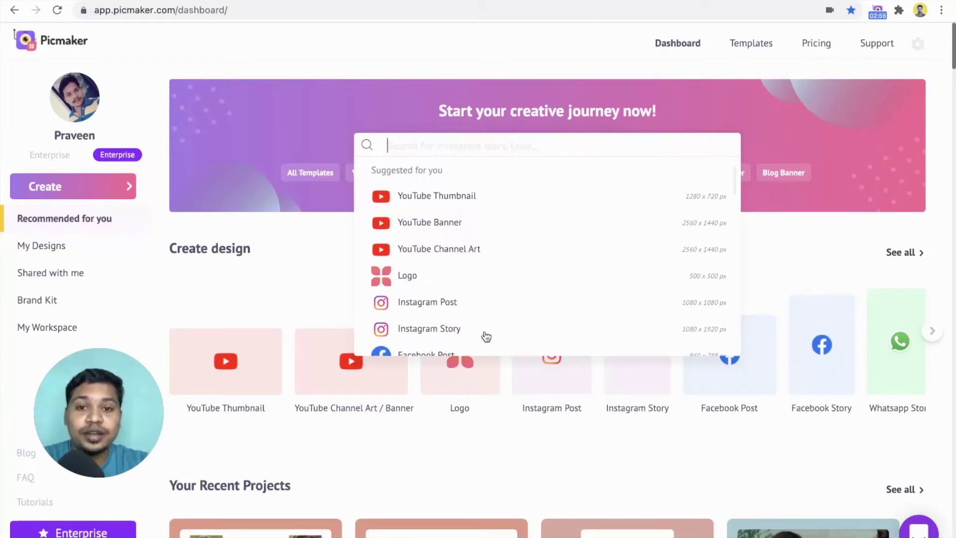
scroll(516, 311, down, 3)
scroll(519, 310, down, 10)
scroll(519, 311, down, 3)
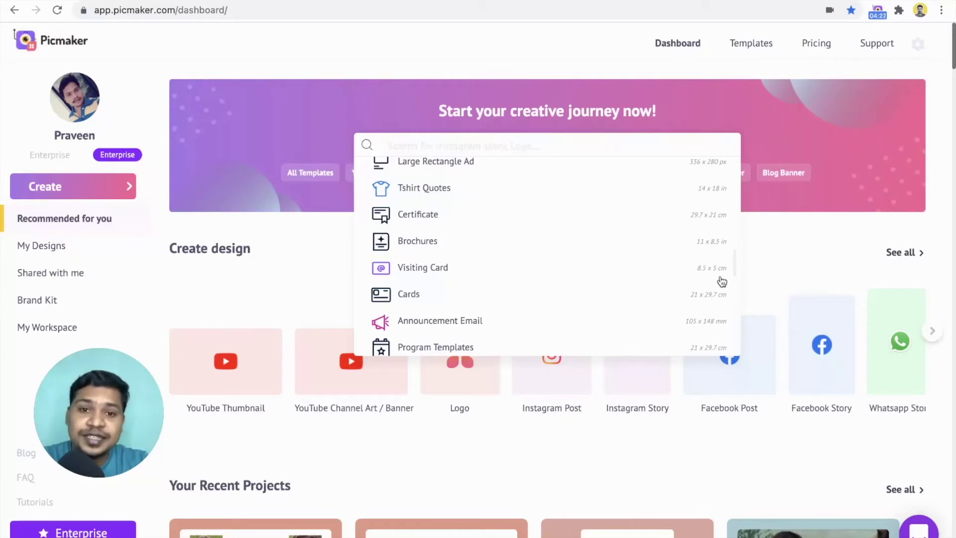
scroll(647, 277, up, 13)
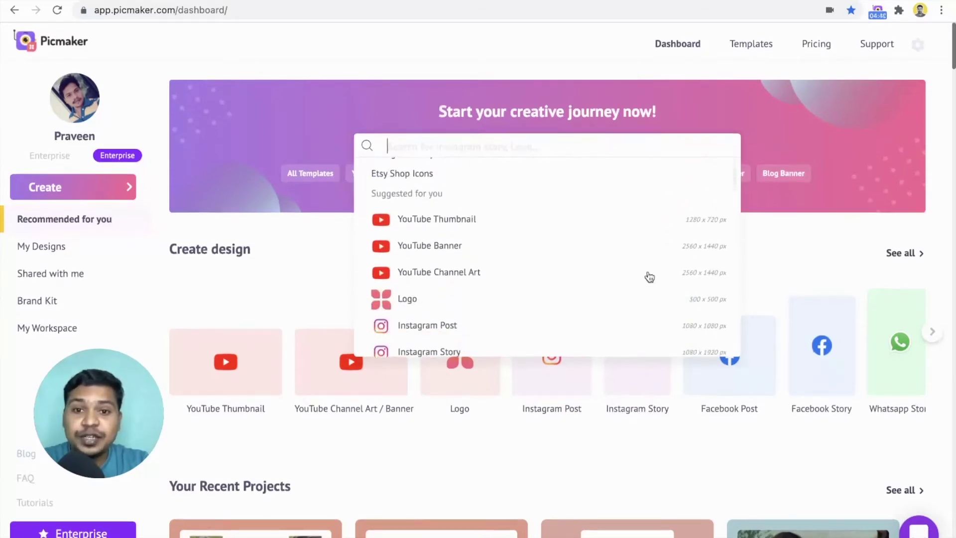
scroll(649, 277, down, 1)
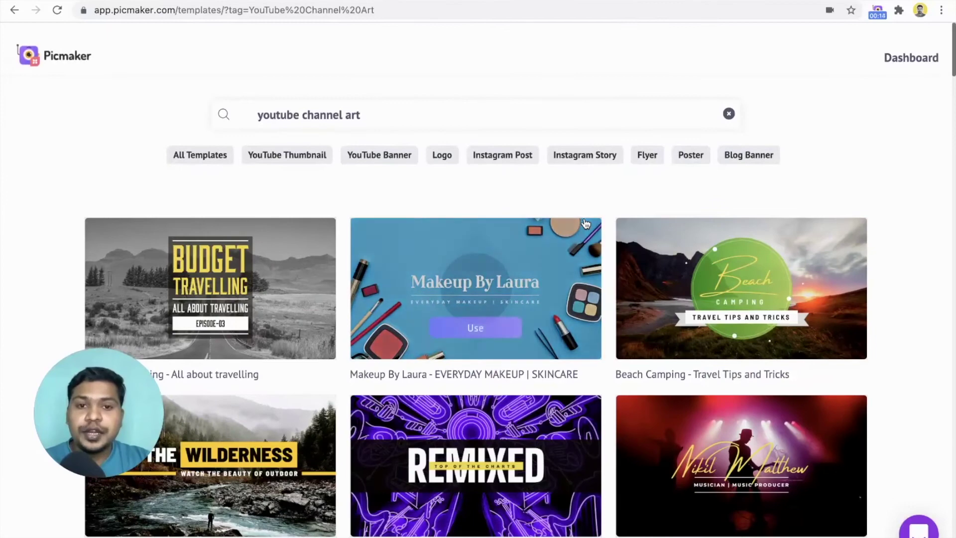
Scroll down the YouTube Channel Art templates to the Duo Club gamer design.
scroll(586, 223, down, 2)
scroll(586, 223, down, 8)
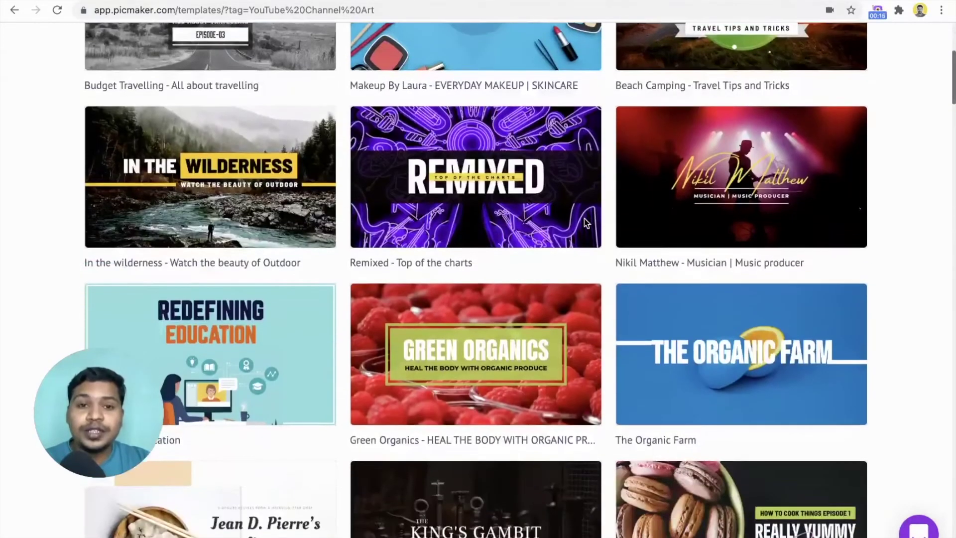
scroll(586, 223, down, 6)
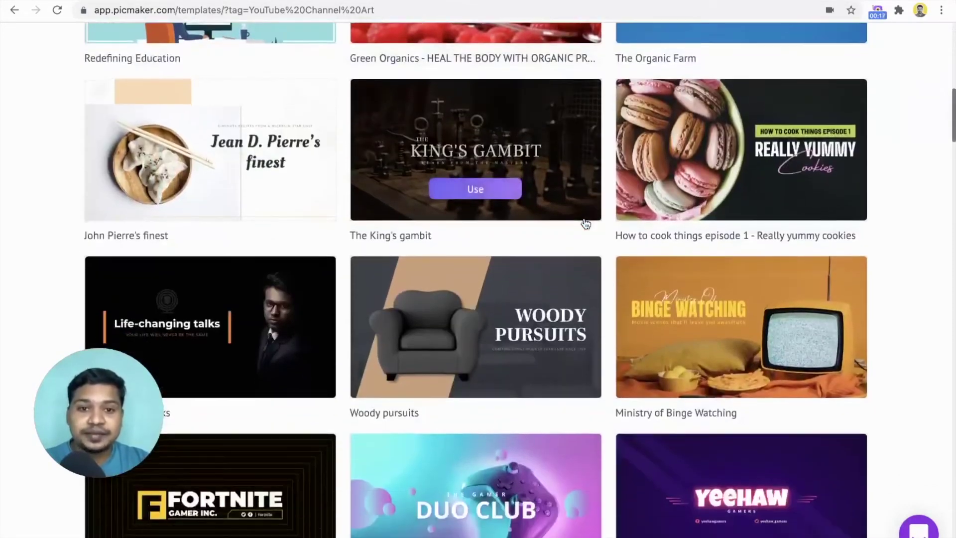
scroll(585, 223, down, 4)
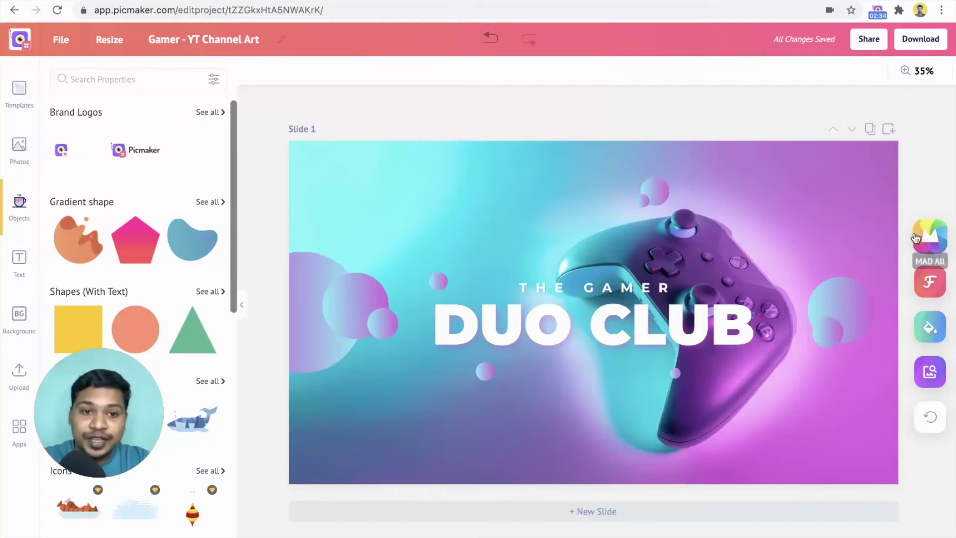
Run MAD All twice to get a white controller on dark wood with pastel bubbles.
click(916, 238)
click(916, 238)
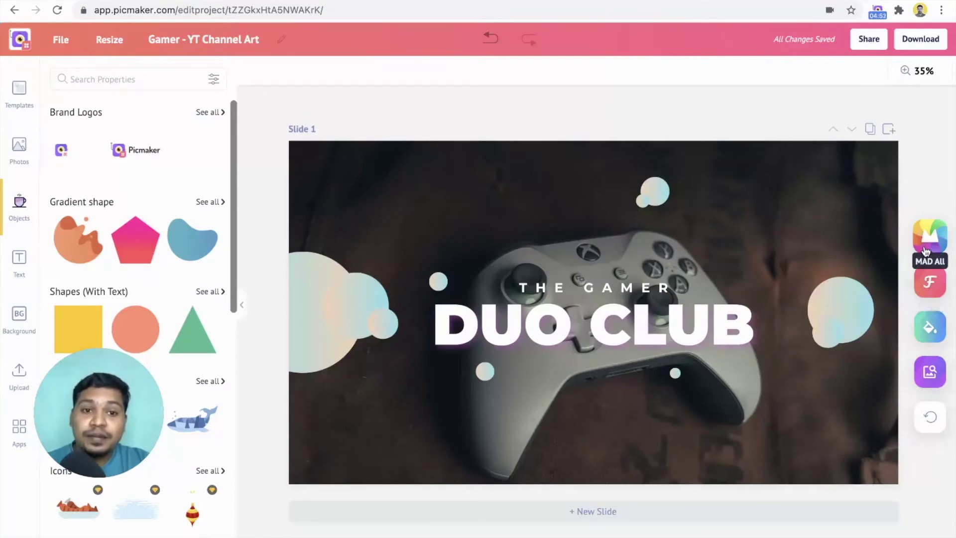
Shuffle fonts until the DUO CLUB title uses a squared techno-style sans-serif.
click(930, 281)
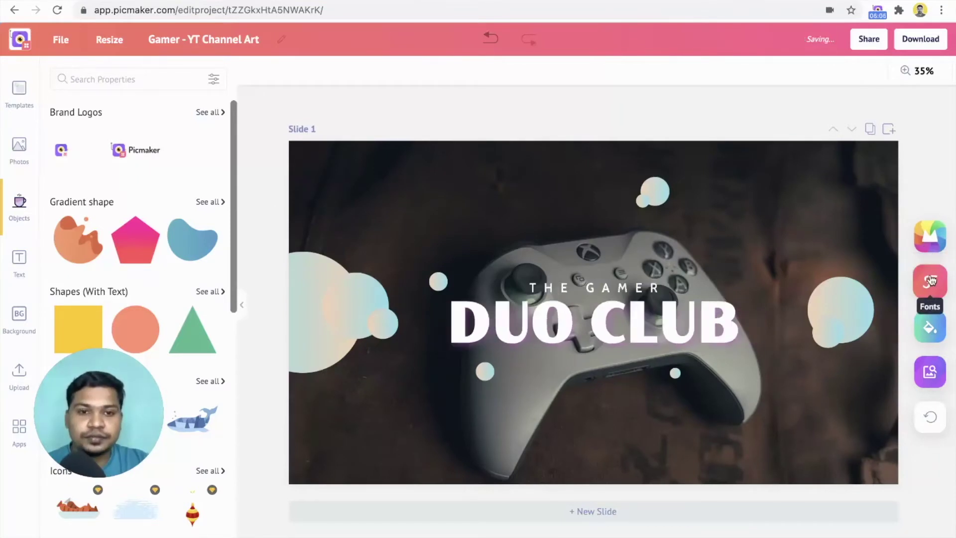
click(930, 281)
click(931, 280)
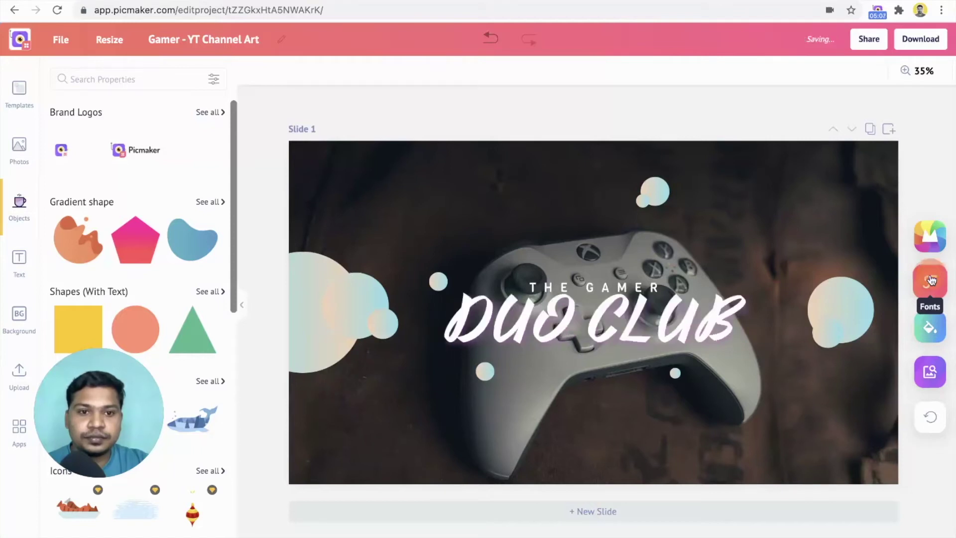
click(930, 280)
click(930, 280)
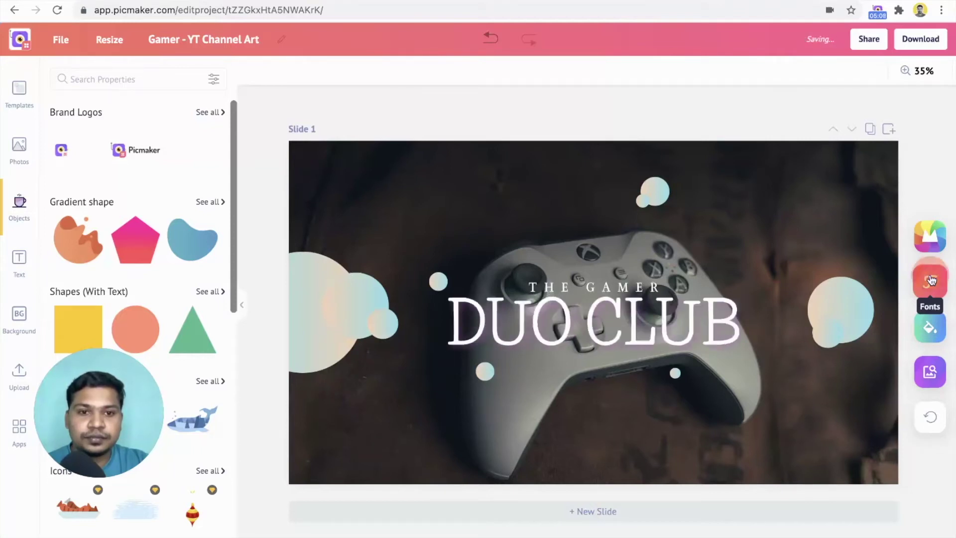
click(930, 281)
click(930, 280)
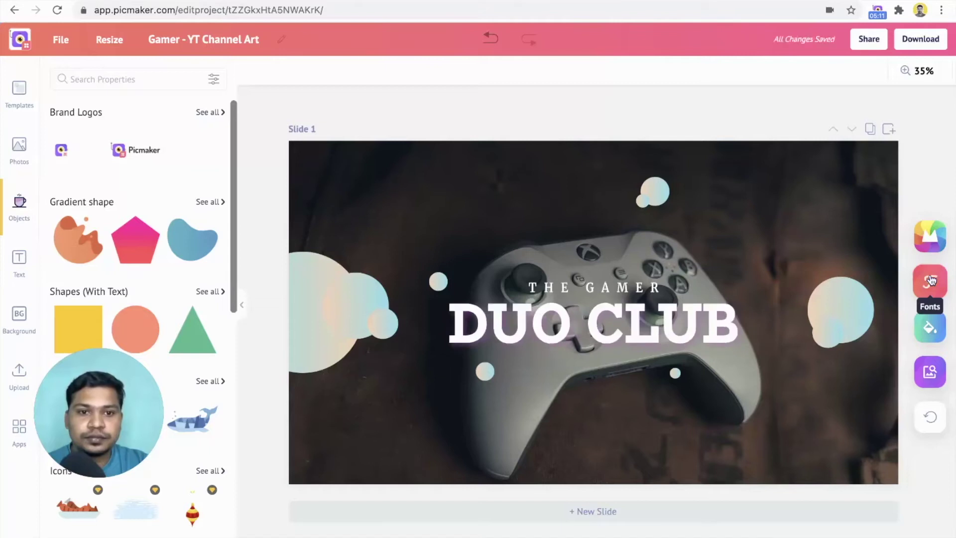
click(930, 280)
click(930, 280)
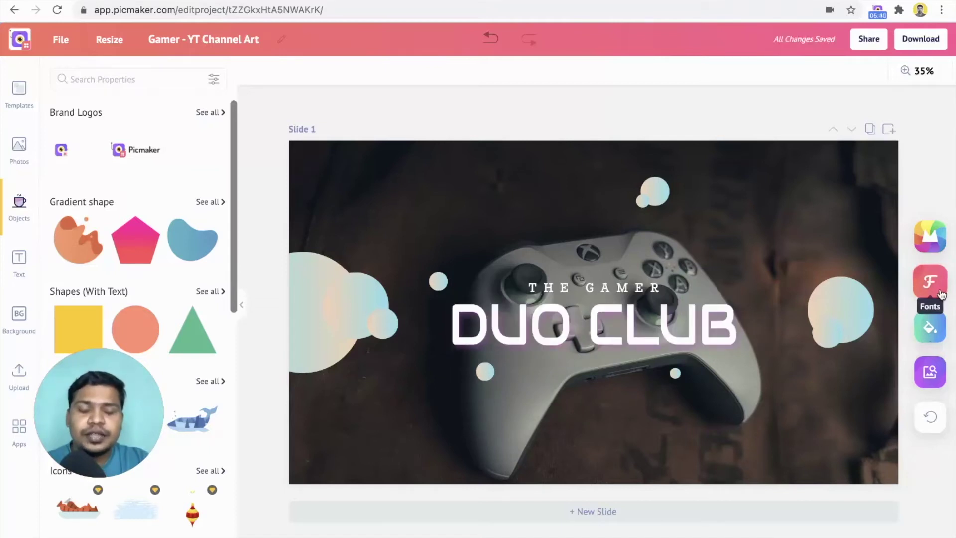
Shuffle colour palettes until the floating bubbles turn cream and pale peach.
click(940, 334)
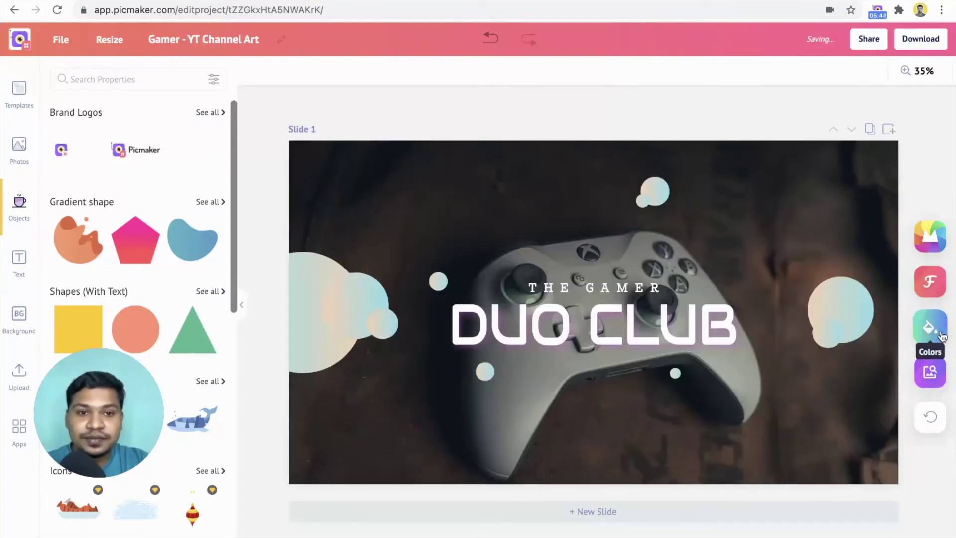
click(940, 334)
click(940, 334)
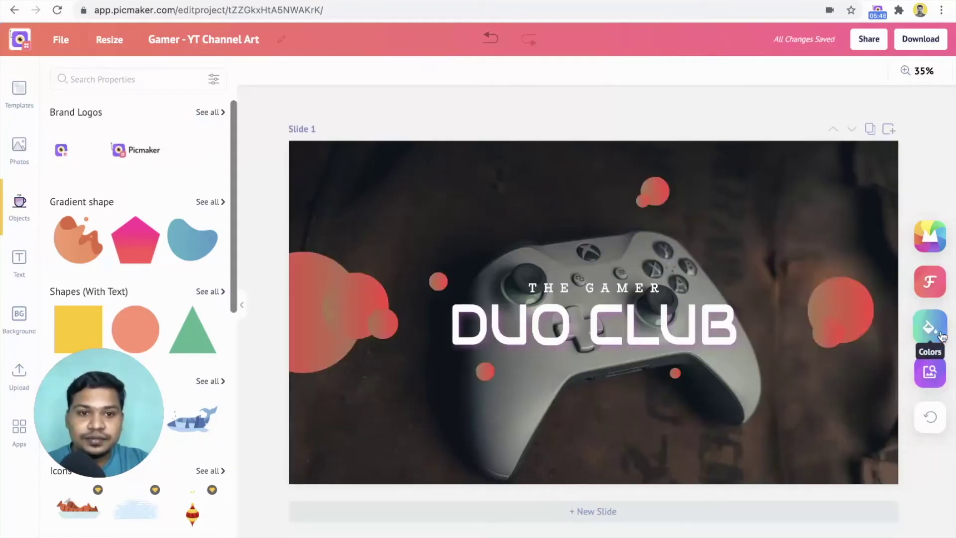
click(940, 333)
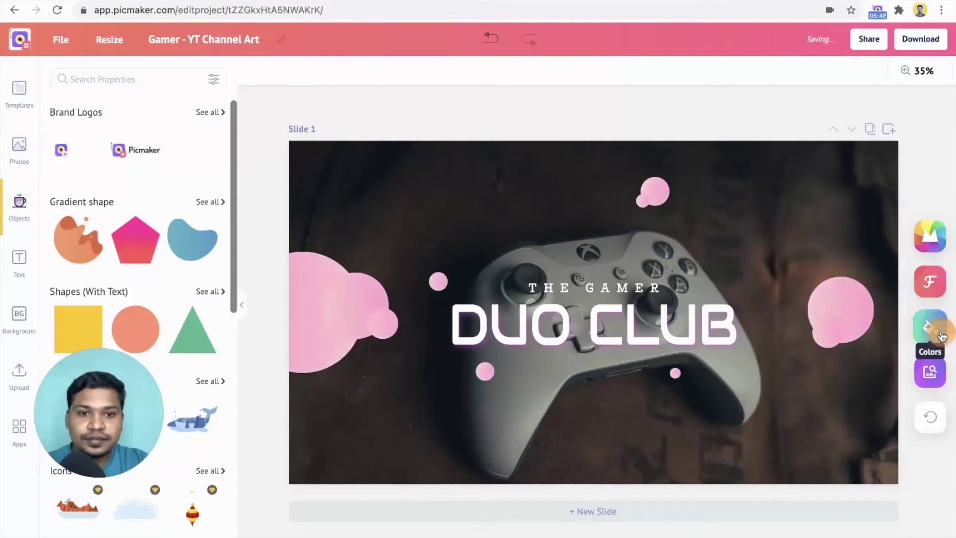
click(929, 335)
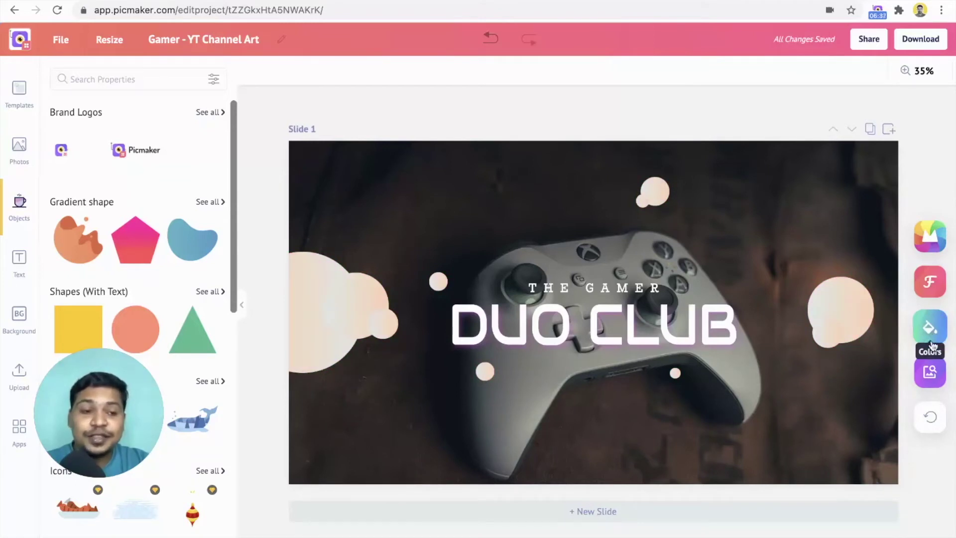
Shuffle through several alternative background photos for the Duo Club channel art.
click(930, 372)
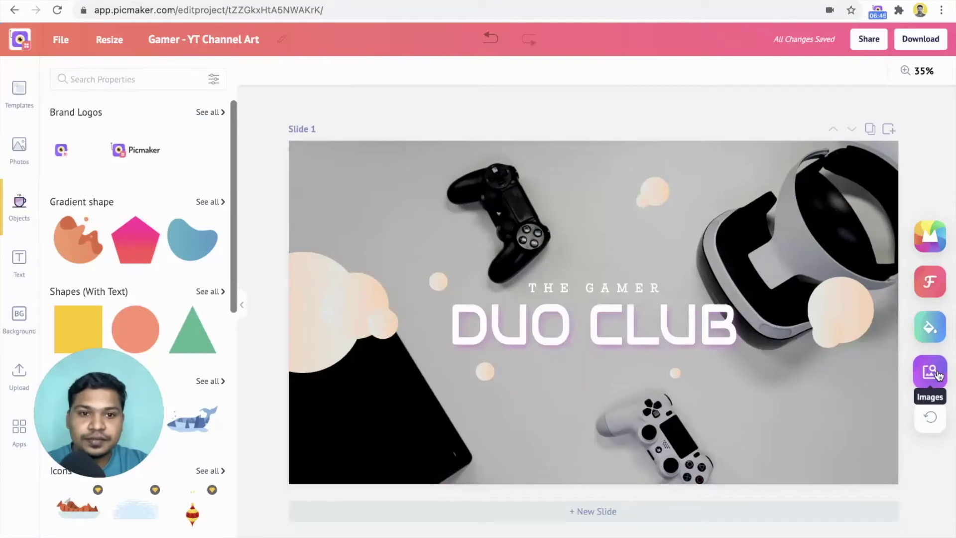
click(930, 371)
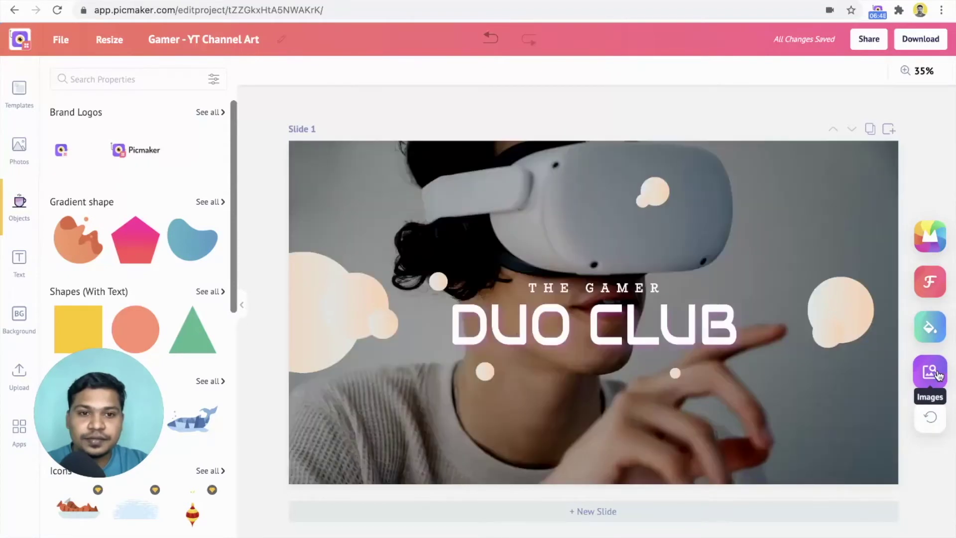
click(930, 372)
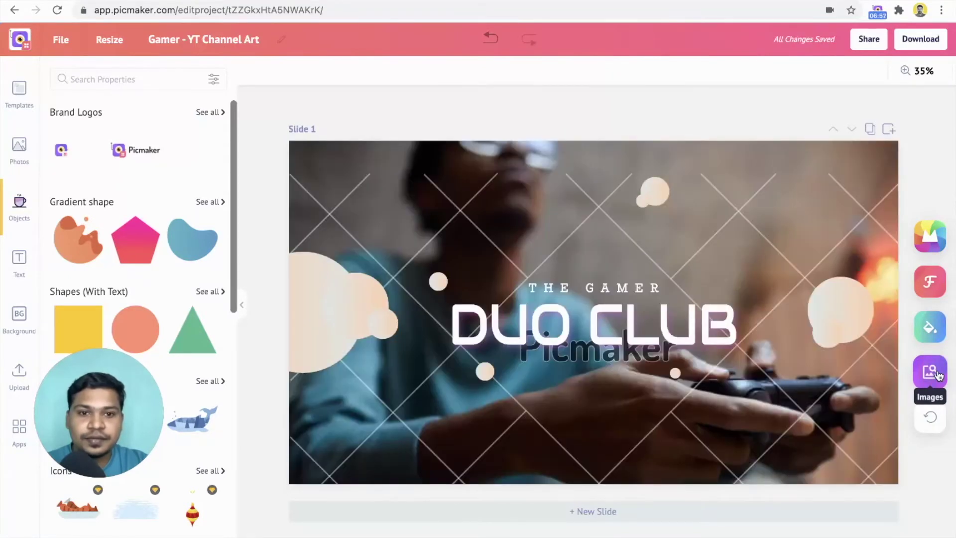
click(937, 375)
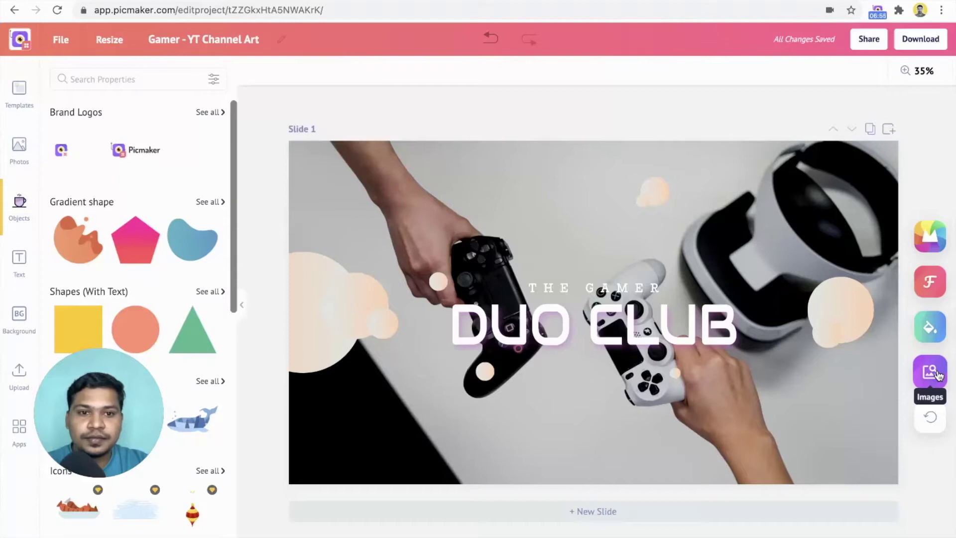
click(938, 375)
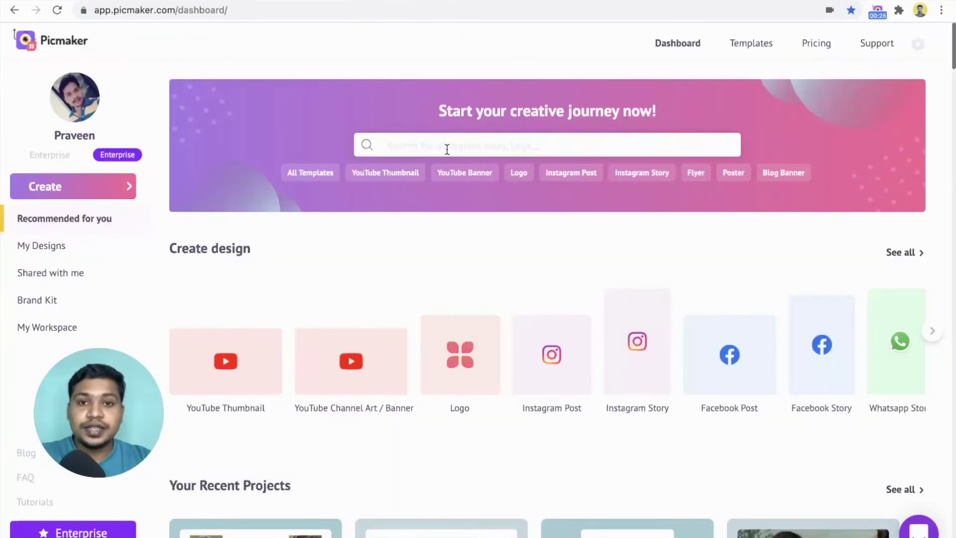
Pick YouTube Thumbnail from the search suggestions and scroll to the India holy places template.
click(447, 147)
click(466, 278)
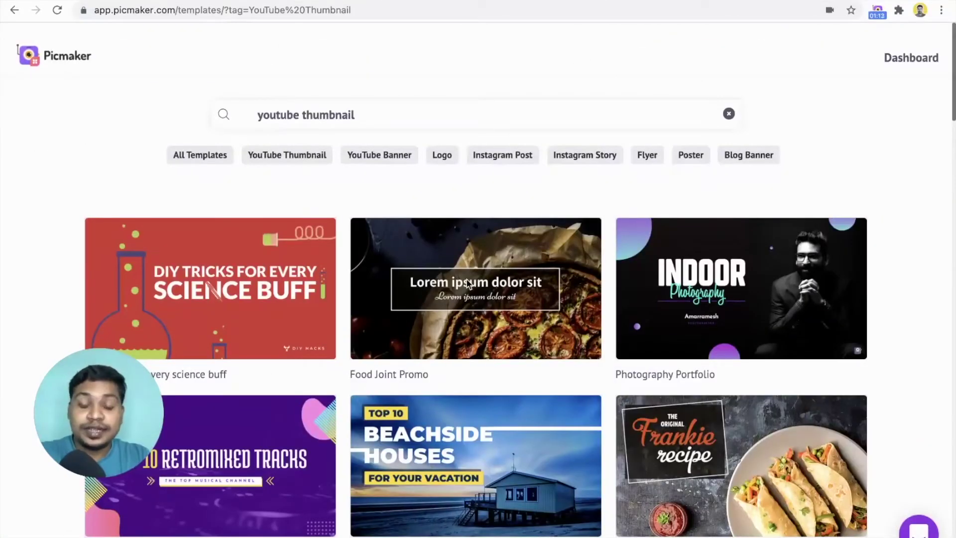
scroll(467, 283, down, 4)
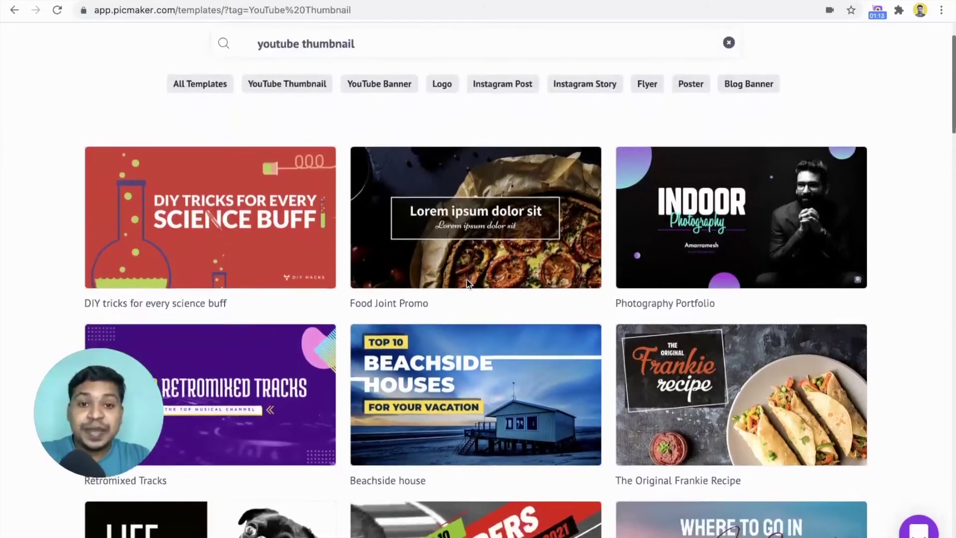
scroll(466, 279, down, 5)
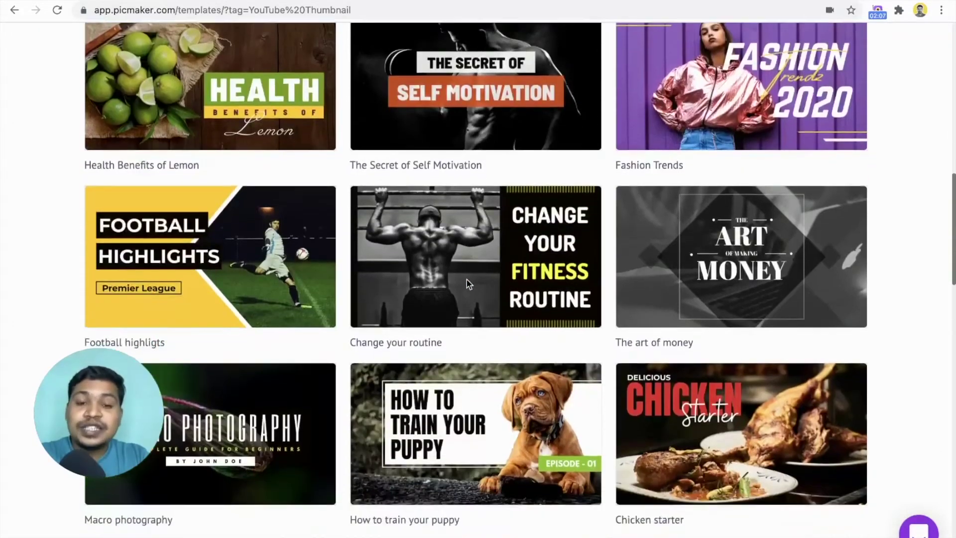
scroll(468, 284, down, 5)
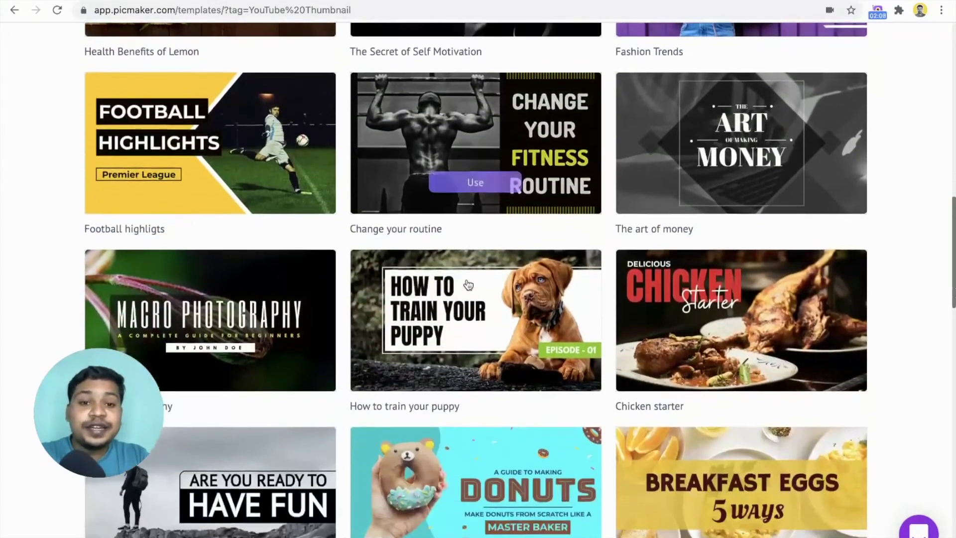
scroll(468, 283, down, 2)
scroll(468, 284, down, 3)
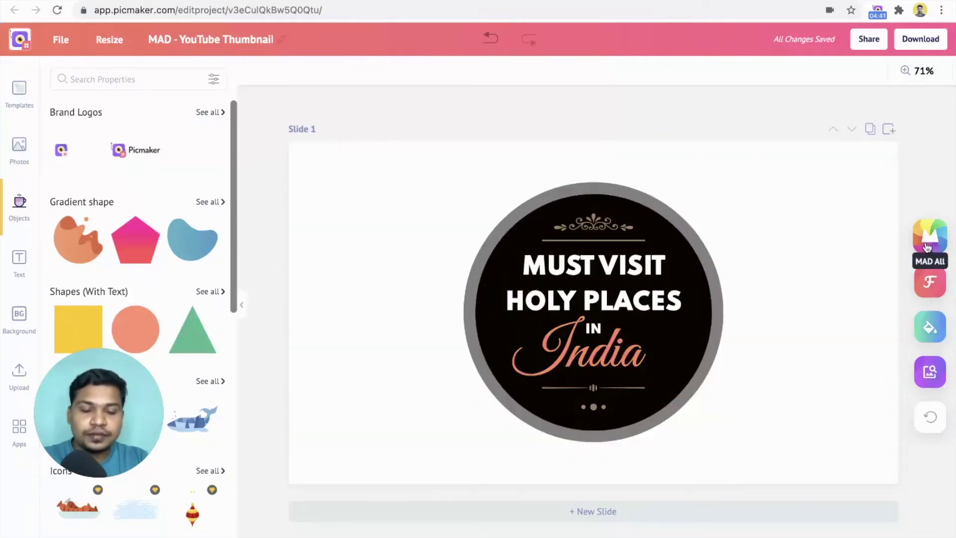
Generate three MAD All AI variations of the India travel thumbnail.
click(927, 246)
click(927, 246)
click(927, 247)
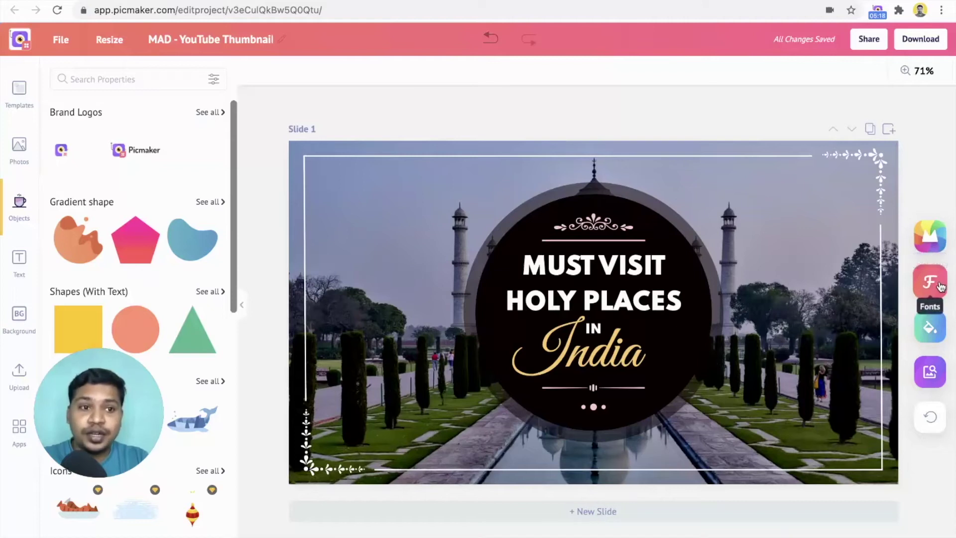
Shuffle the headline font, text colours and background photo, then reset to the original design.
click(937, 288)
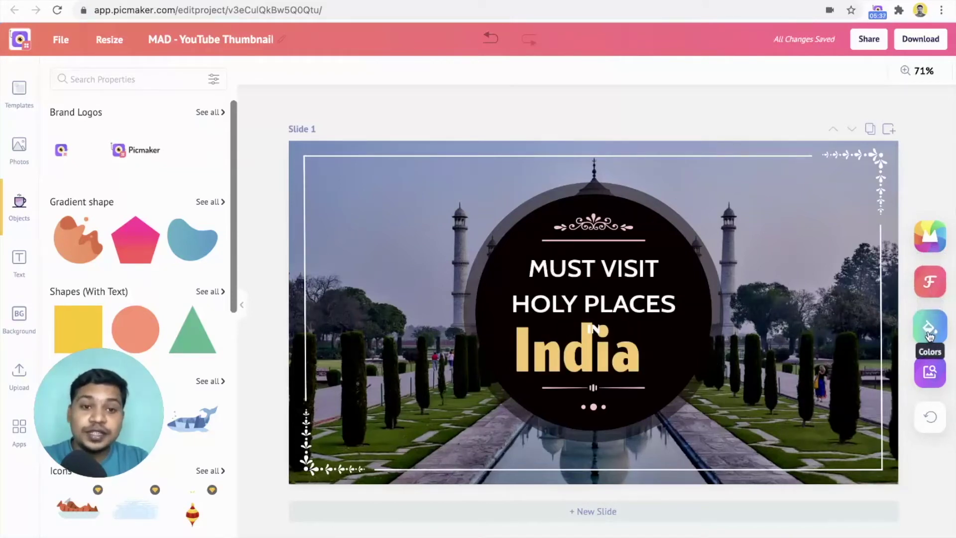
click(928, 336)
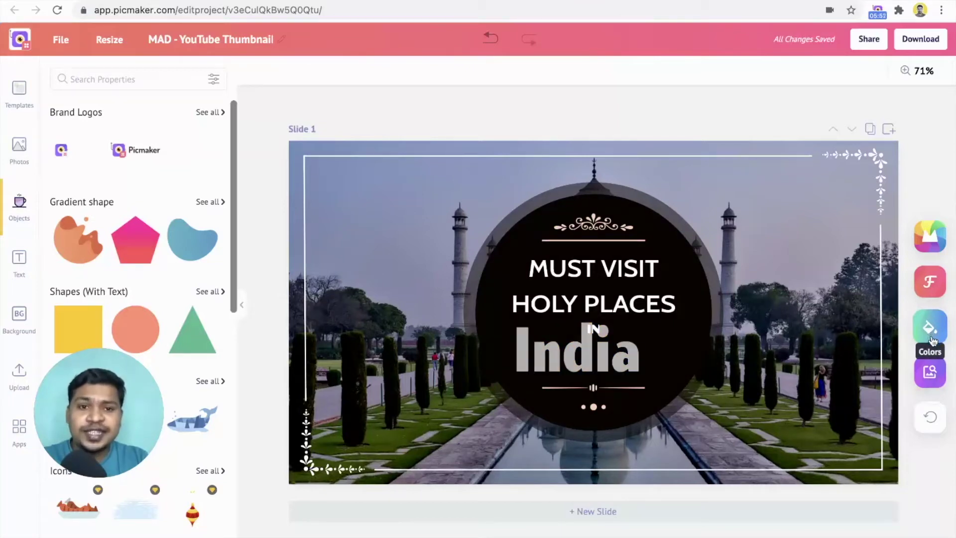
click(930, 373)
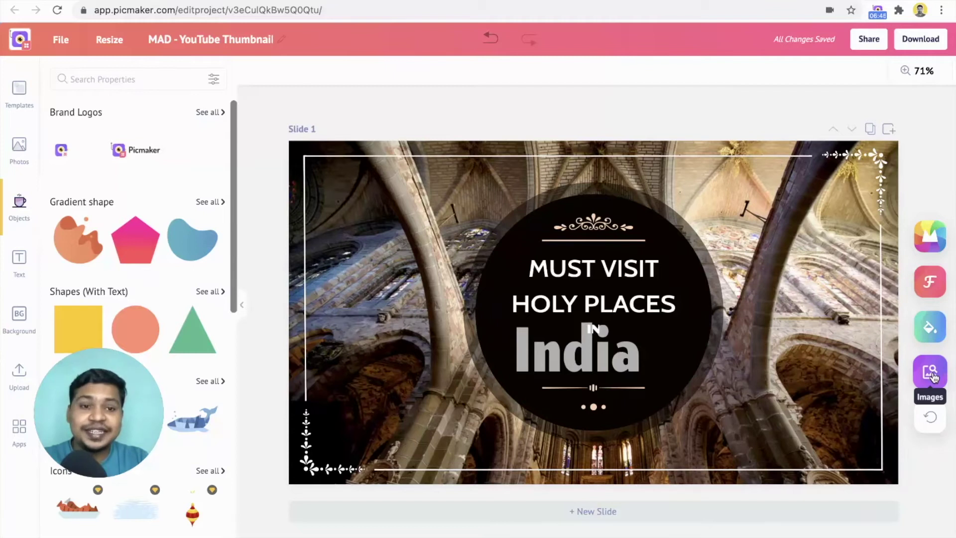
click(931, 417)
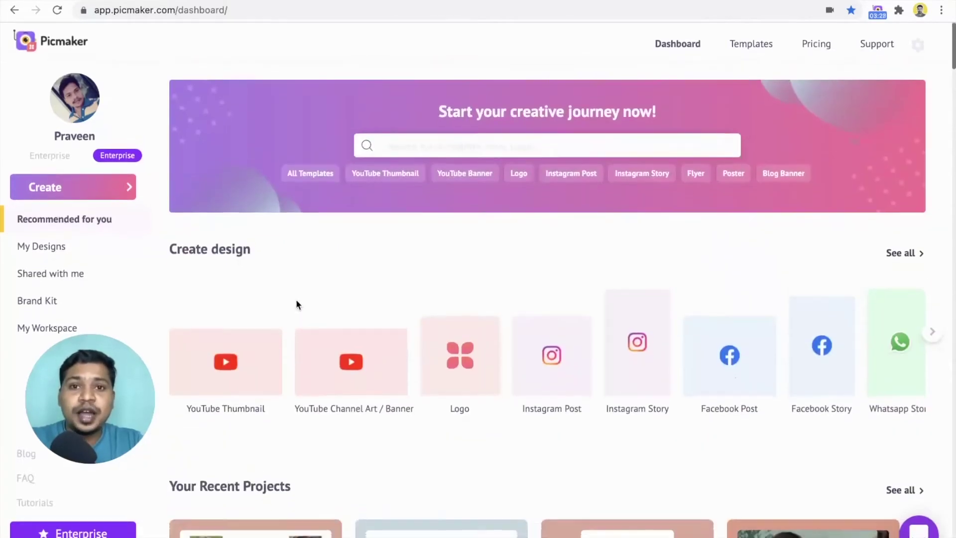
Search templates for 'flyer' to show the Flyer (210 x 297 mm) suggestion.
click(438, 146)
text(f)
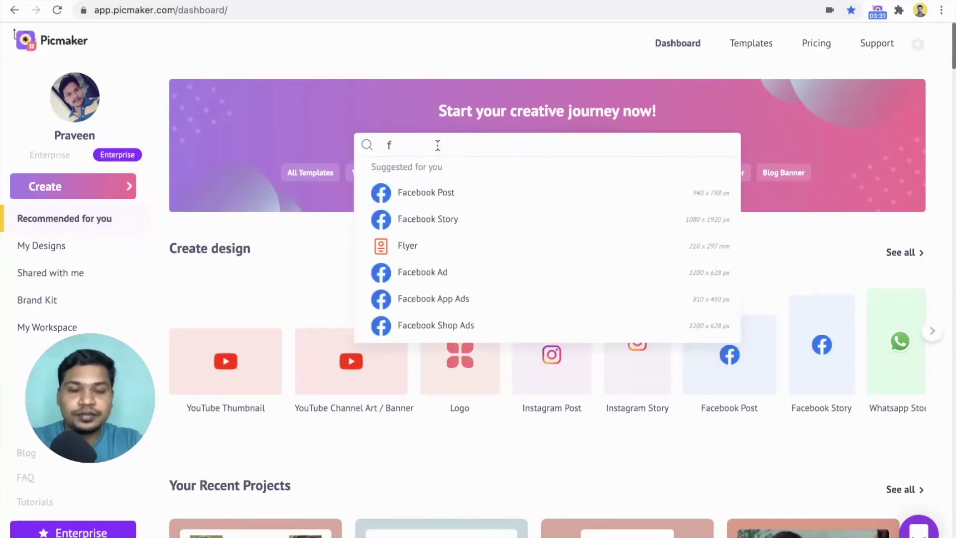
text(lyer)
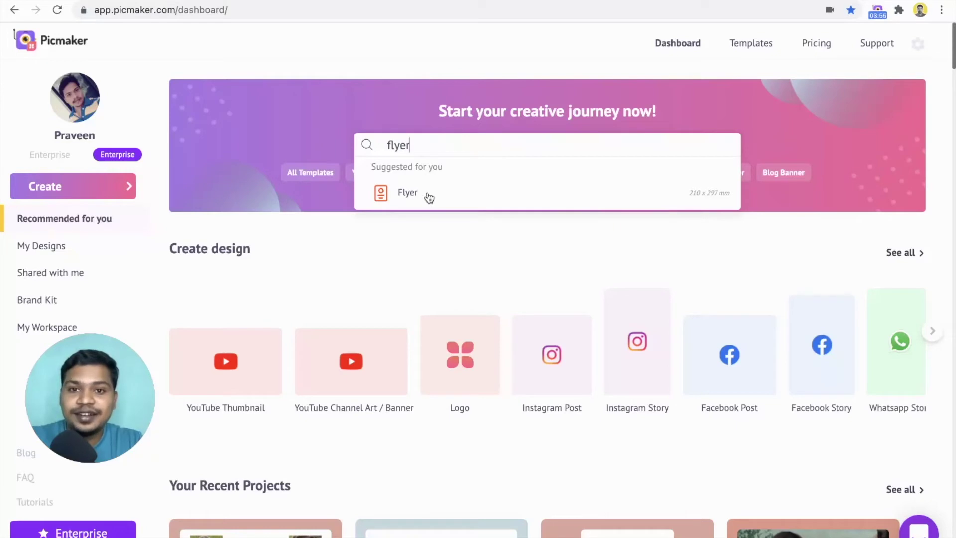
Open the Flyer templates and scroll down to the Fashion House 'fashion reborn' design.
click(726, 196)
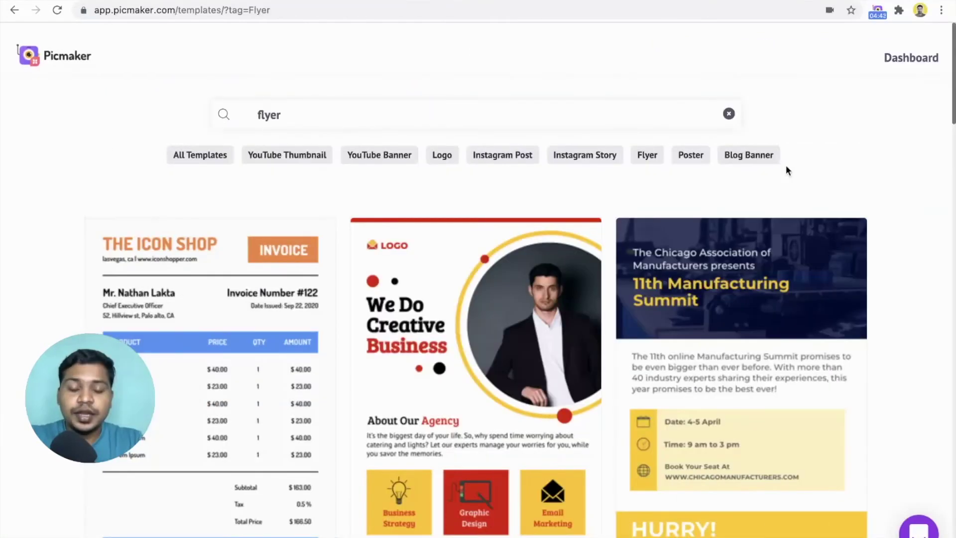
scroll(785, 168, down, 7)
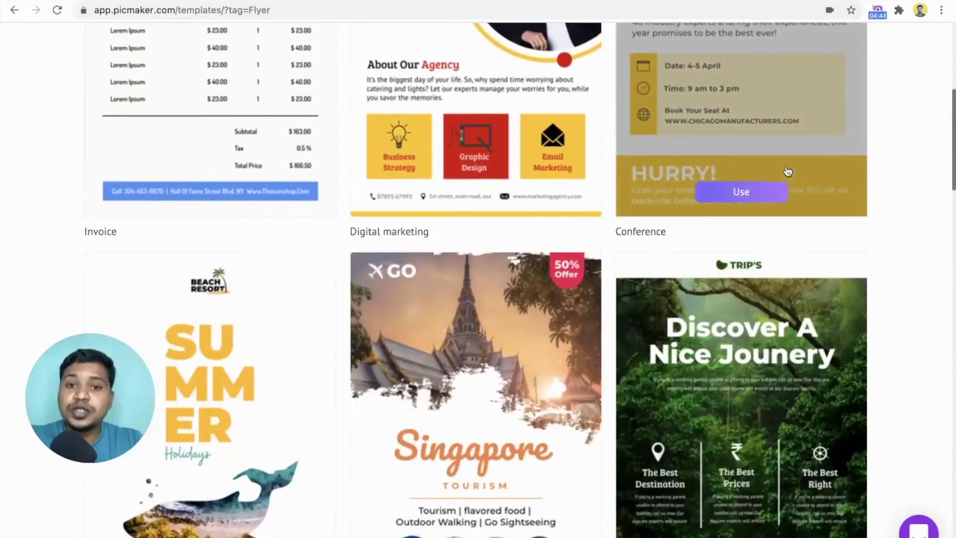
scroll(787, 172, down, 10)
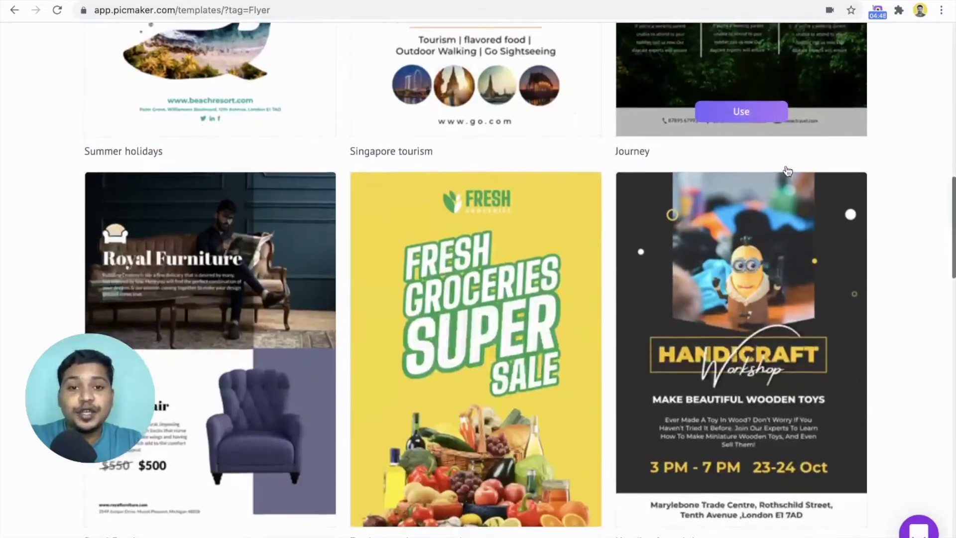
scroll(786, 171, down, 5)
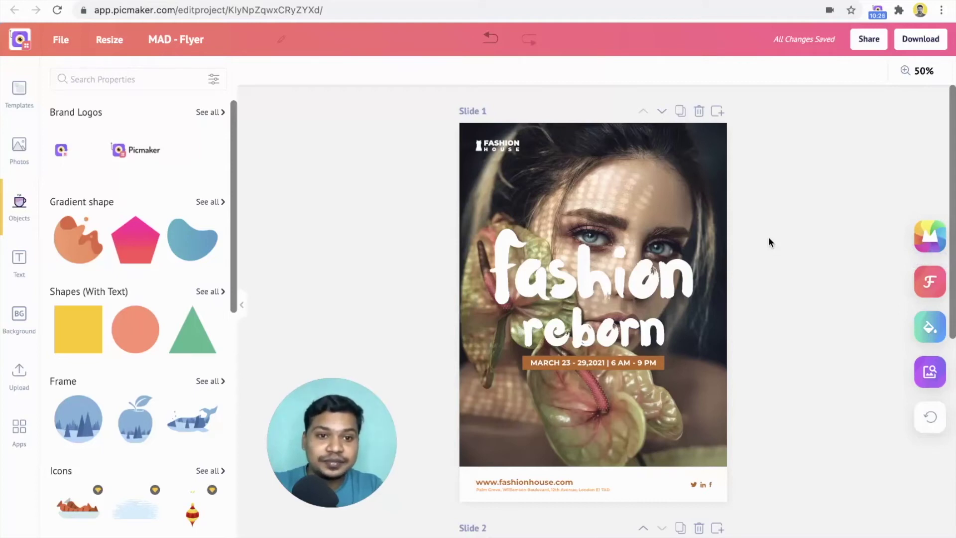
Run MAD All twice, landing on a knit-sweater photo, white title and red date bar.
click(930, 234)
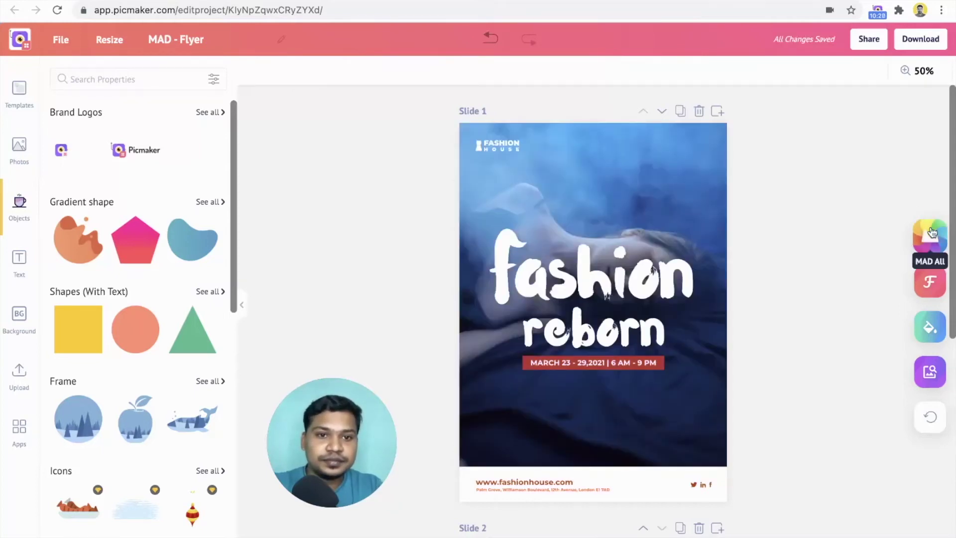
click(931, 232)
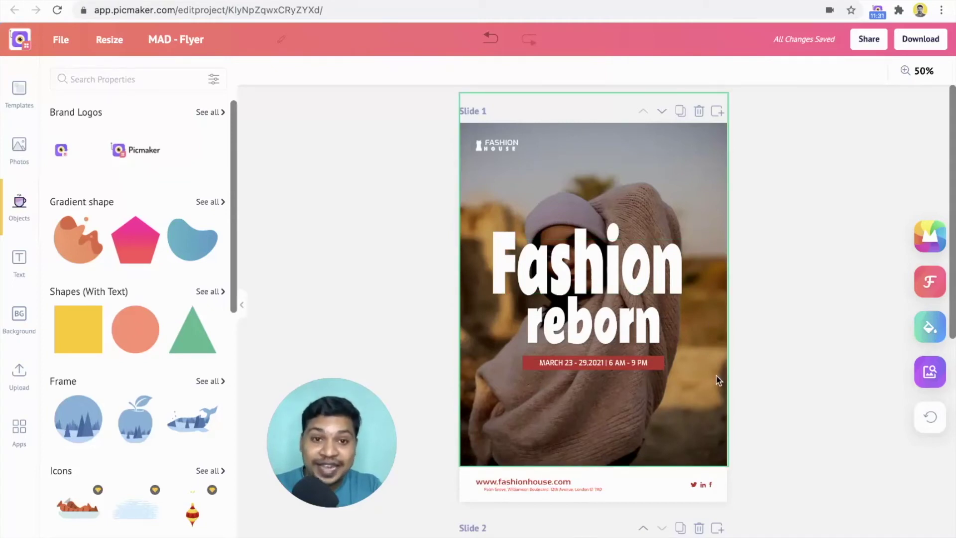
Cycle the flyer's AI font suggestions until the title uses a condensed bold font.
click(929, 282)
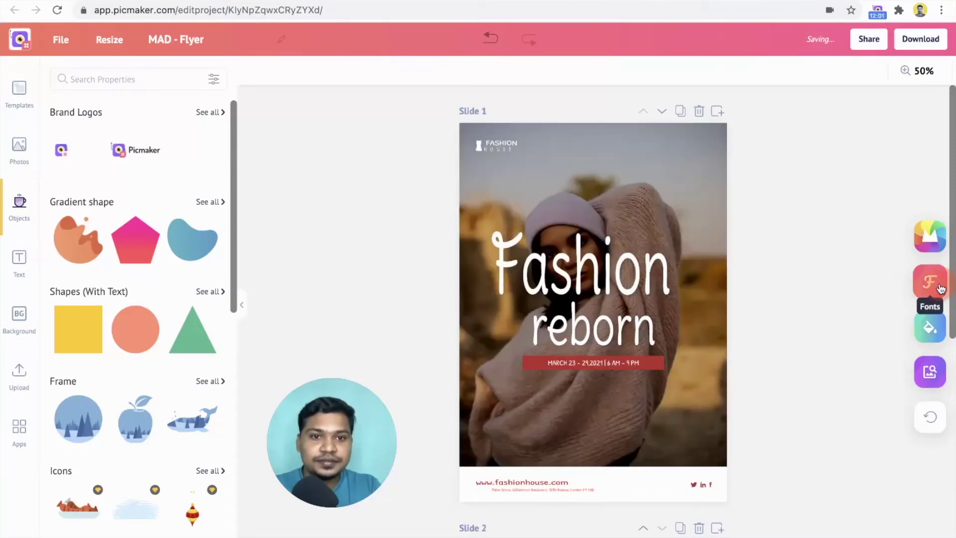
click(929, 282)
click(930, 281)
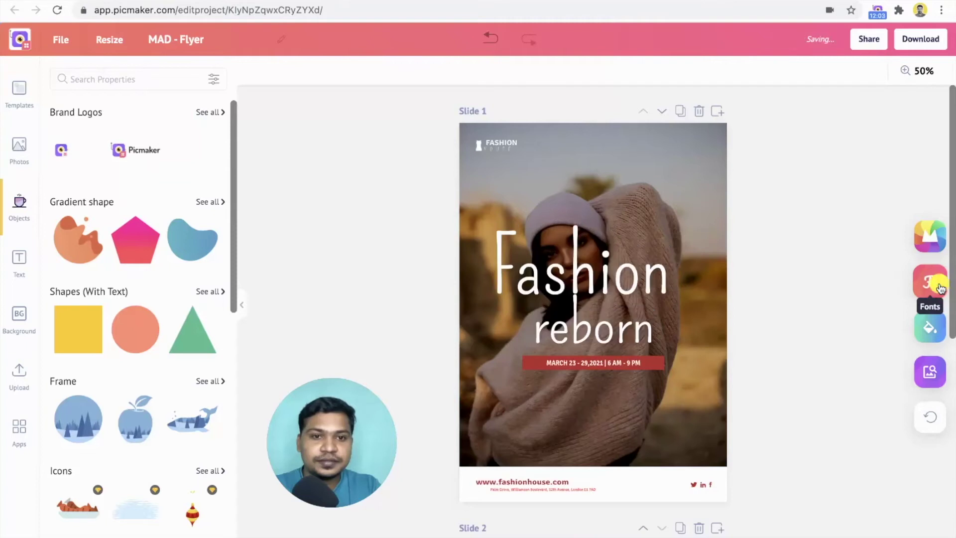
click(929, 282)
click(930, 282)
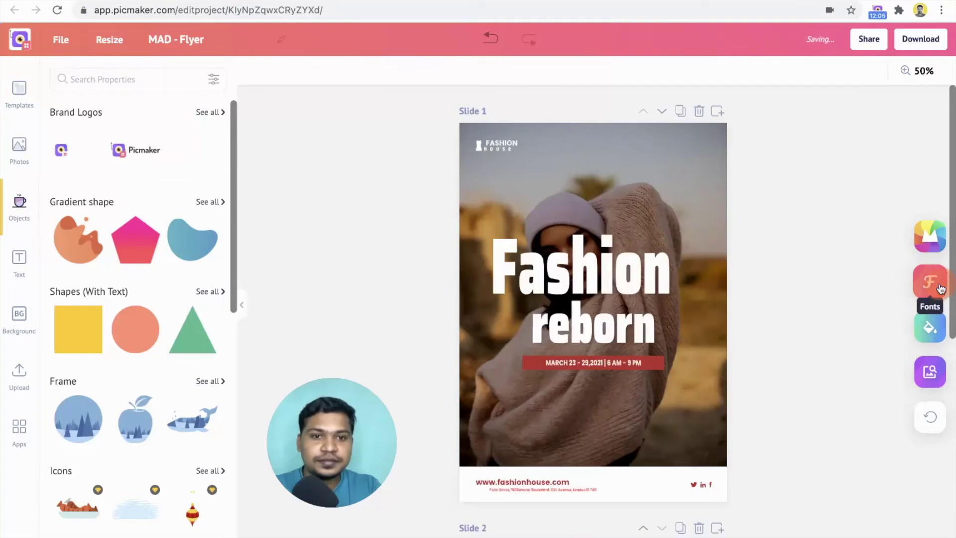
click(940, 288)
click(940, 288)
click(940, 288)
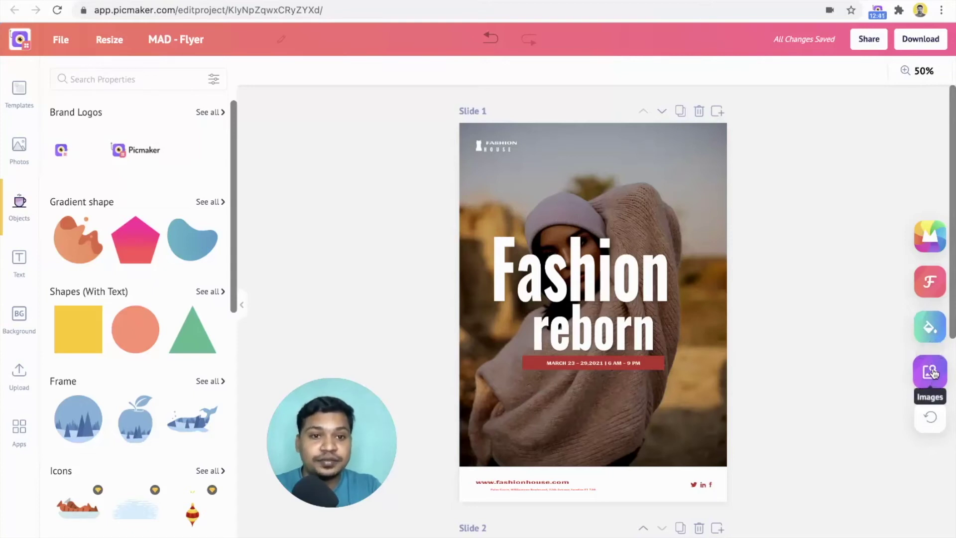
Regenerate the flyer's colour scheme until the date banner turns a darker gold.
click(933, 328)
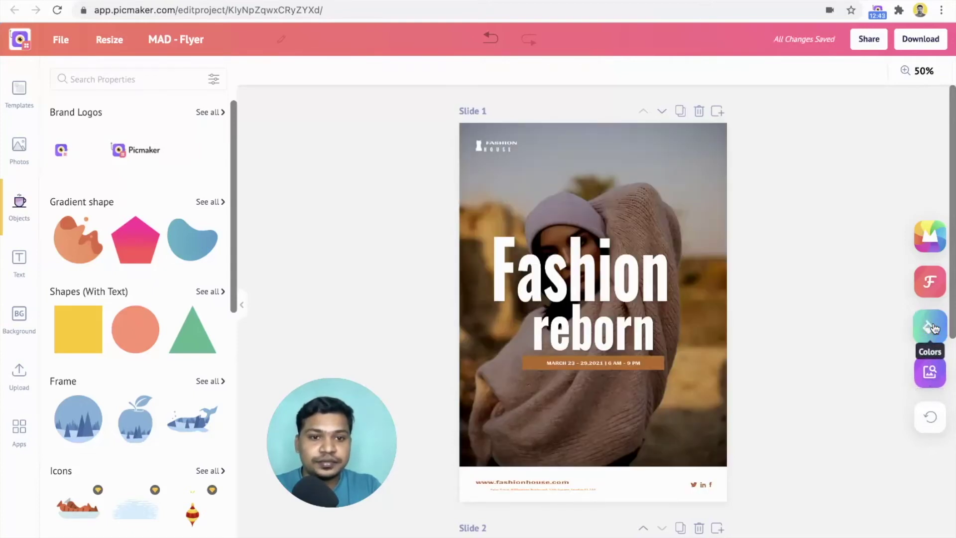
click(934, 328)
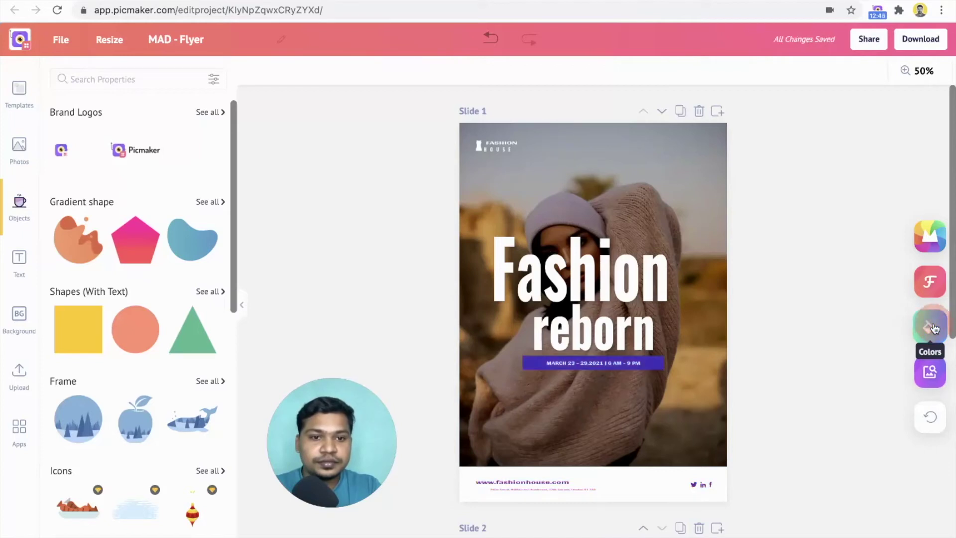
click(934, 328)
click(934, 328)
click(933, 328)
click(934, 328)
click(933, 328)
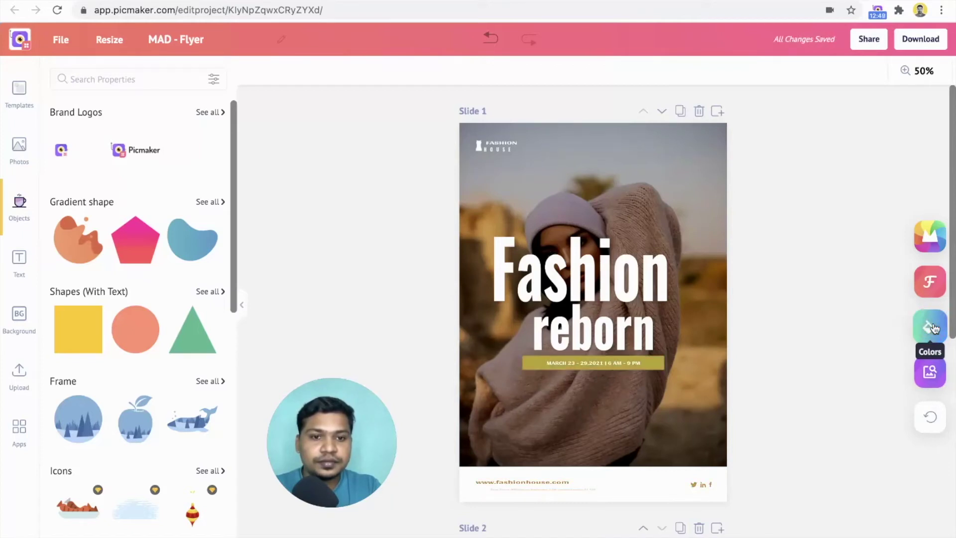
click(934, 328)
Swap the flyer's photo to the jumping woman on a mustard-yellow backdrop.
click(932, 375)
click(931, 374)
click(931, 375)
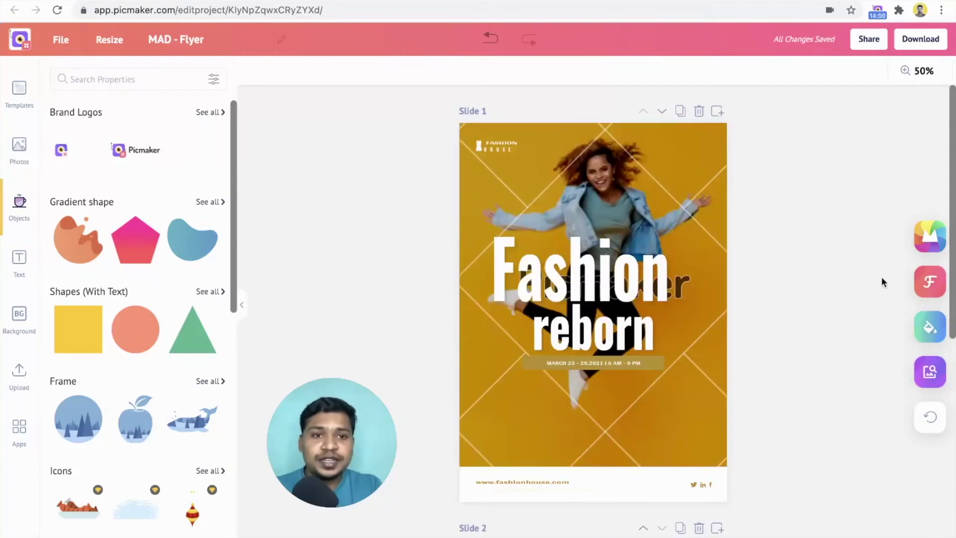
Bring up the flyer's download options and list the PNG, JPEG and PDF file types.
click(920, 40)
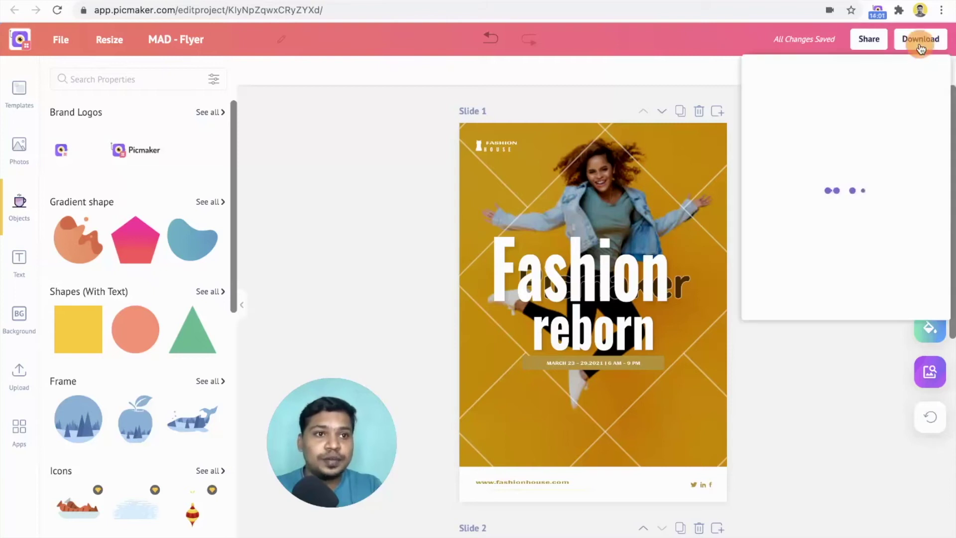
click(806, 85)
click(785, 198)
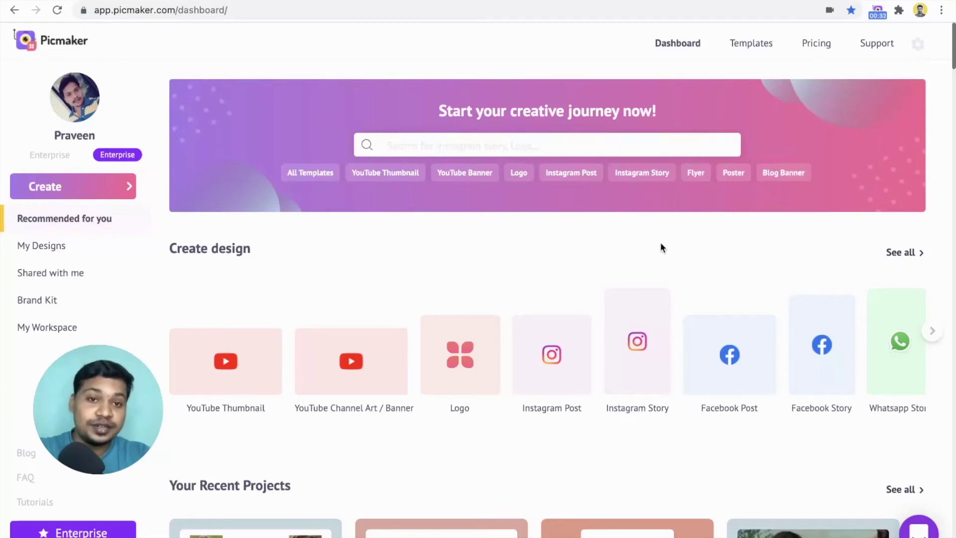
Search templates for 'poster' and scroll the results to the 'Shape Your Body' gym template.
click(597, 141)
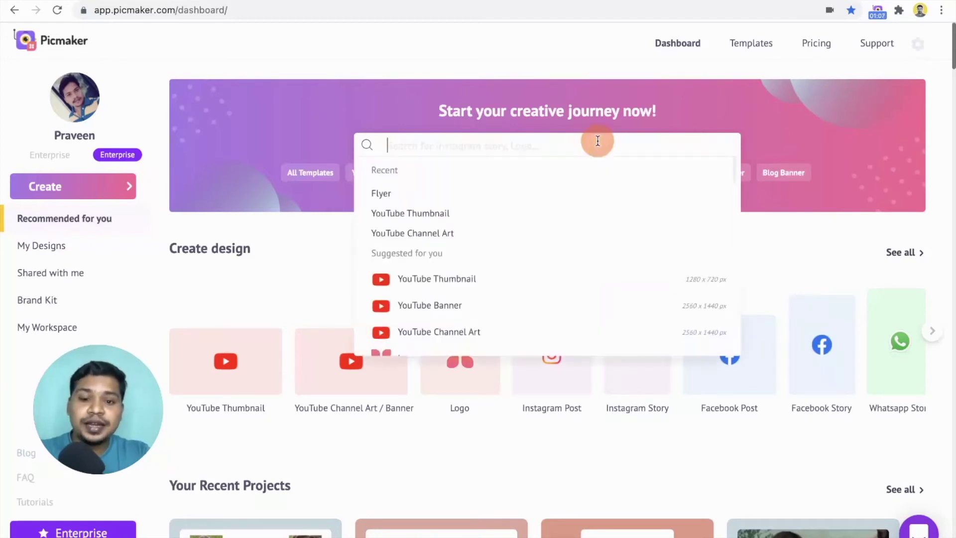
text(poster)
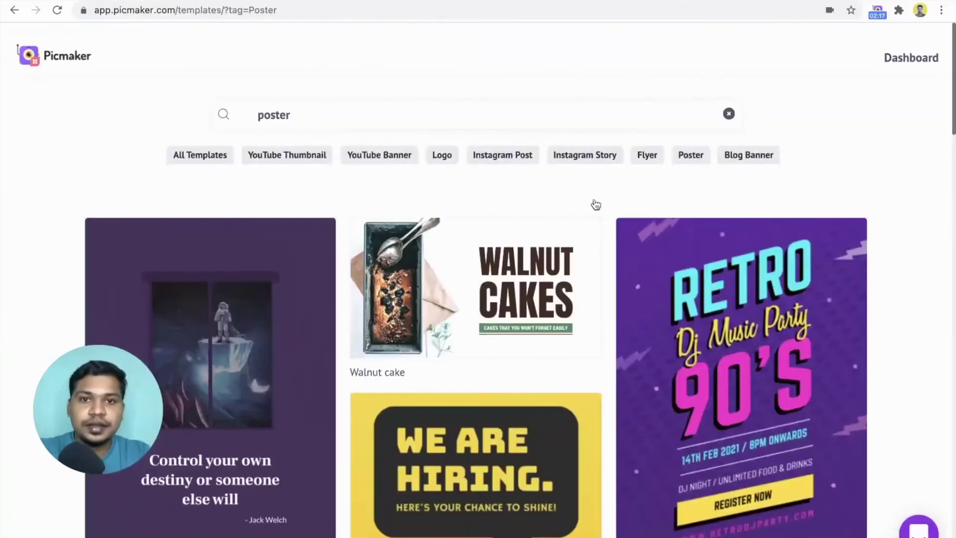
scroll(595, 204, down, 9)
scroll(595, 204, down, 9)
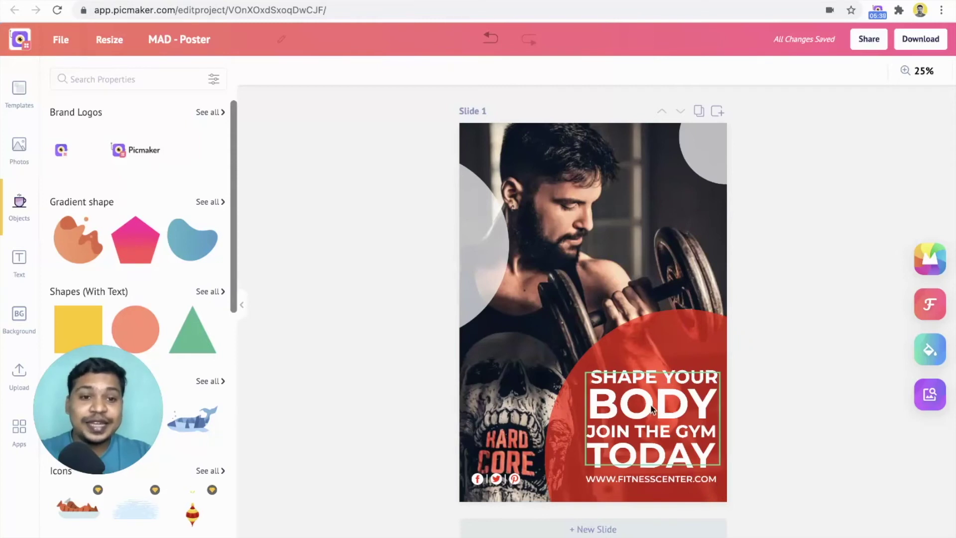
Select the red circle and generate a MAD All redesign featuring a crouching runner.
click(662, 332)
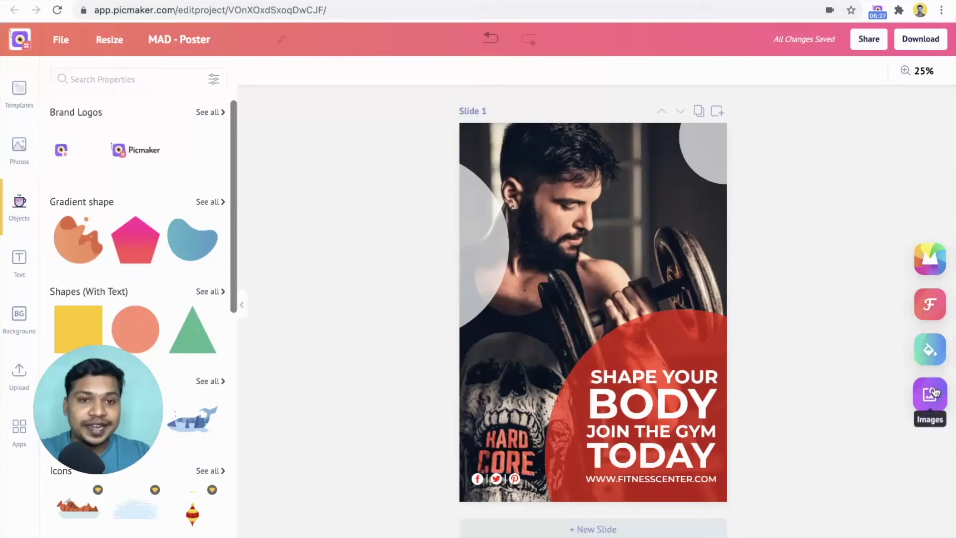
click(933, 265)
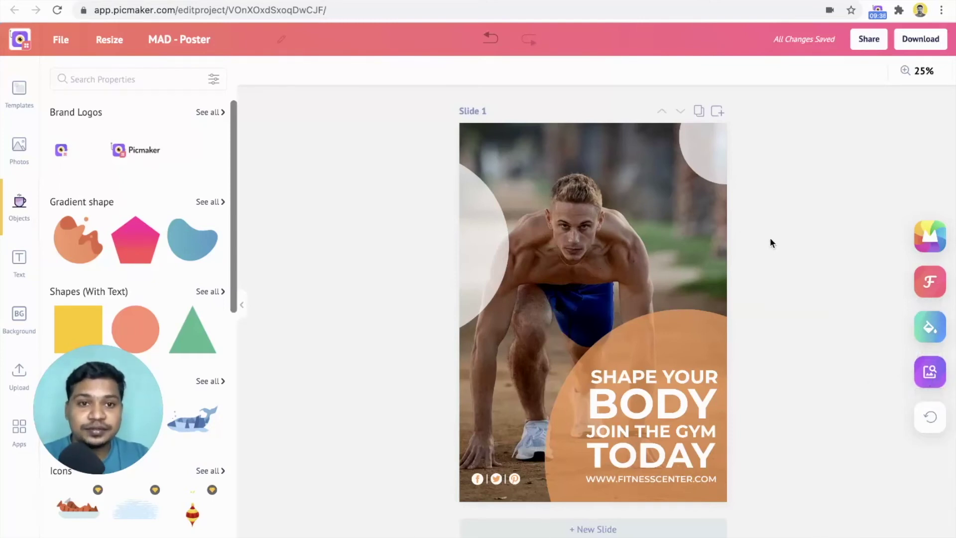
Try two new font pairings, then cycle the poster's colours until the circle is purple.
click(940, 282)
click(940, 282)
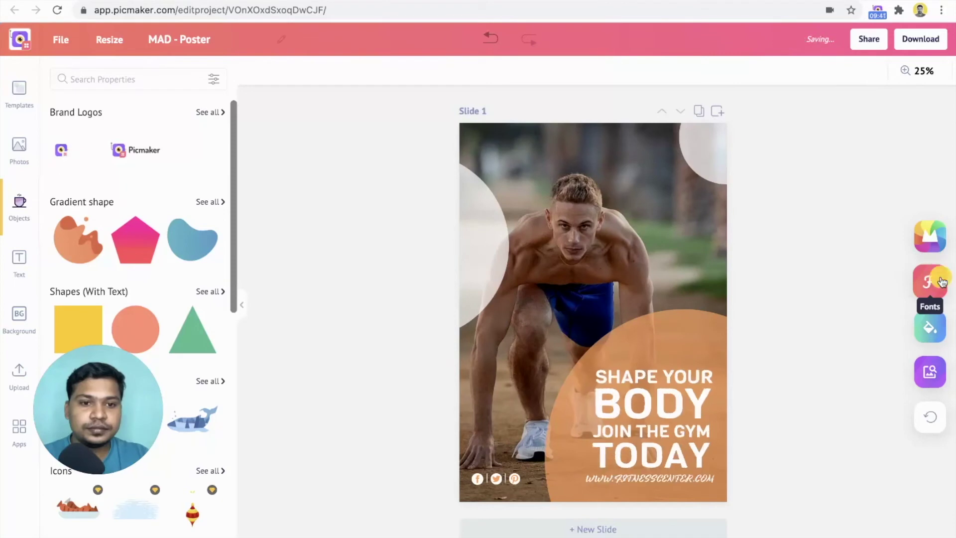
click(933, 326)
click(933, 326)
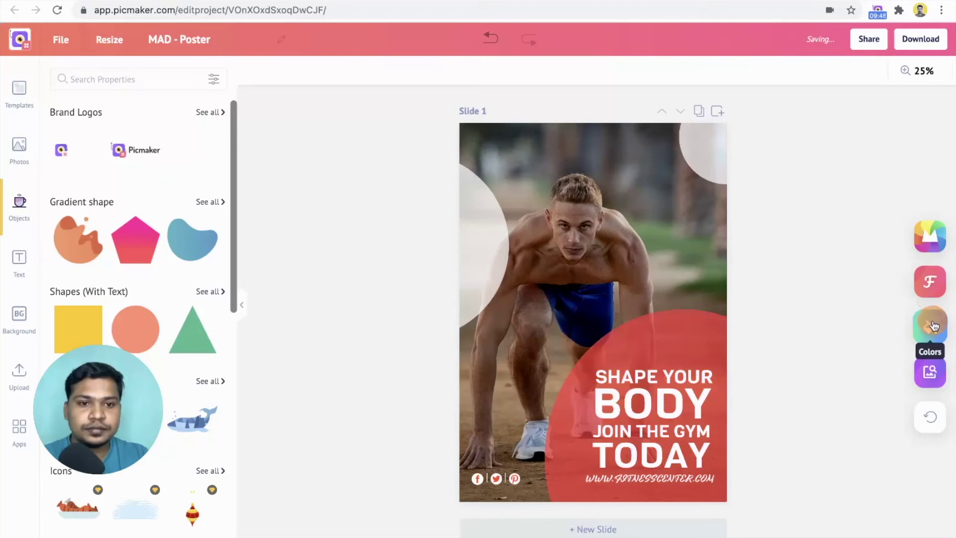
click(933, 326)
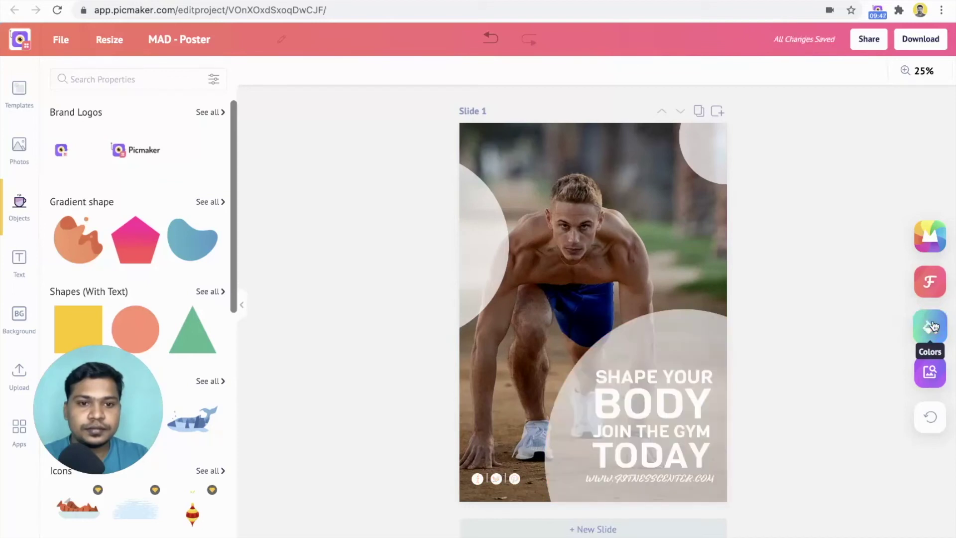
click(933, 326)
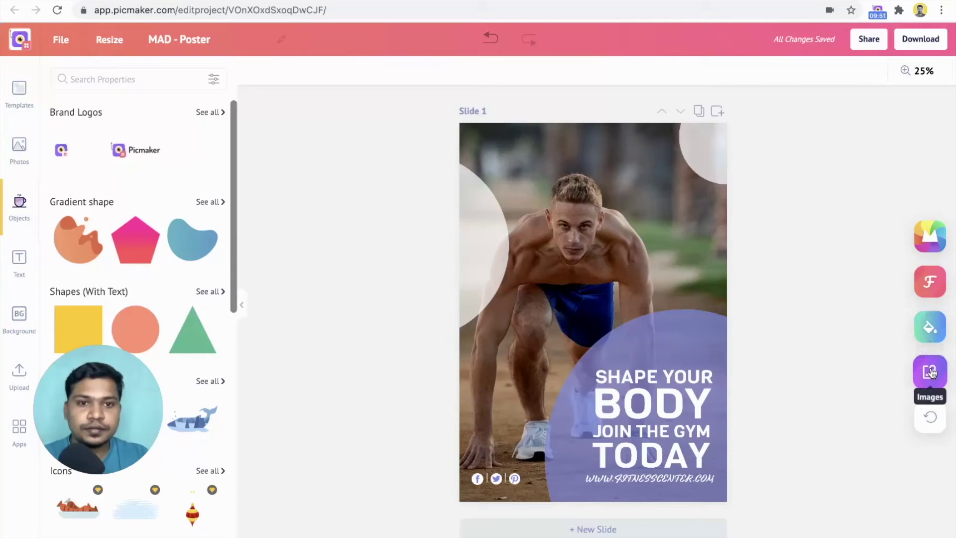
Swap the poster's photo to the woman holding a medicine ball.
click(932, 372)
click(931, 373)
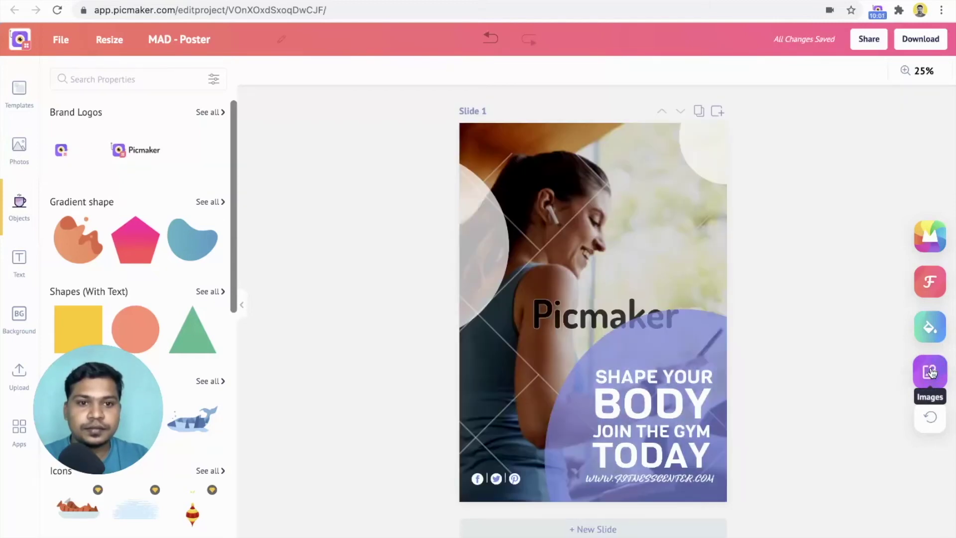
click(932, 372)
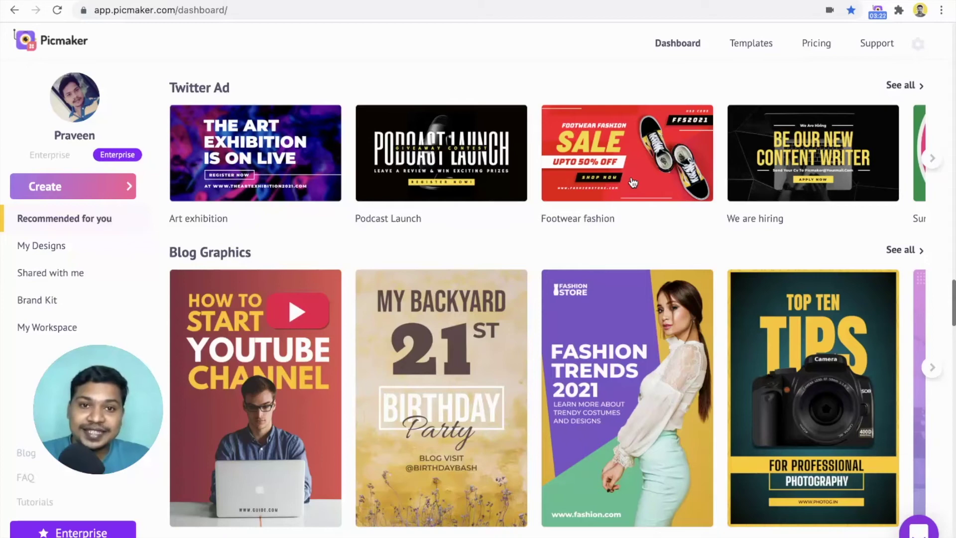
Scroll the dashboard's template rows down and back up to the top.
scroll(633, 182, down, 15)
scroll(492, 160, up, 20)
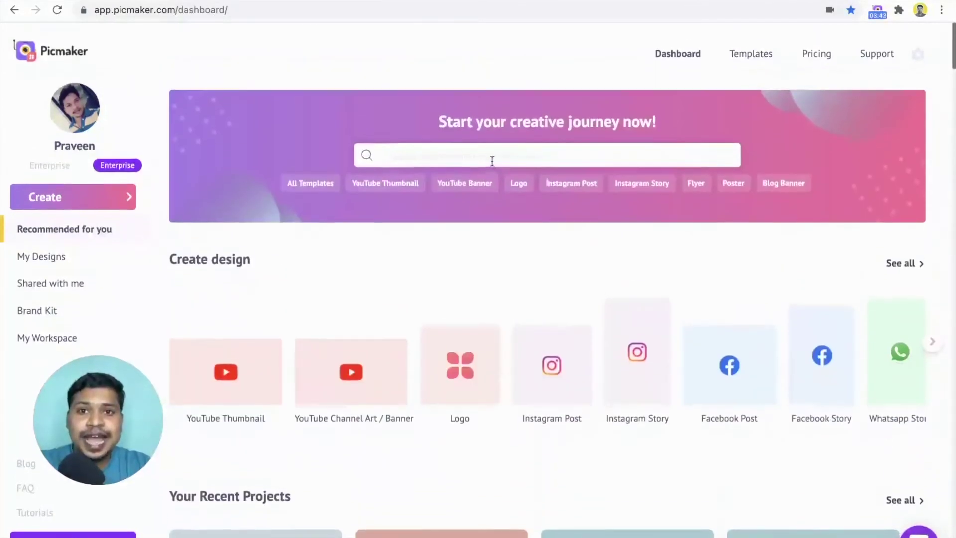
Search 'facebook', choose Facebook Ad, and scroll the templates to the Music Fest ad.
click(492, 161)
text(fac)
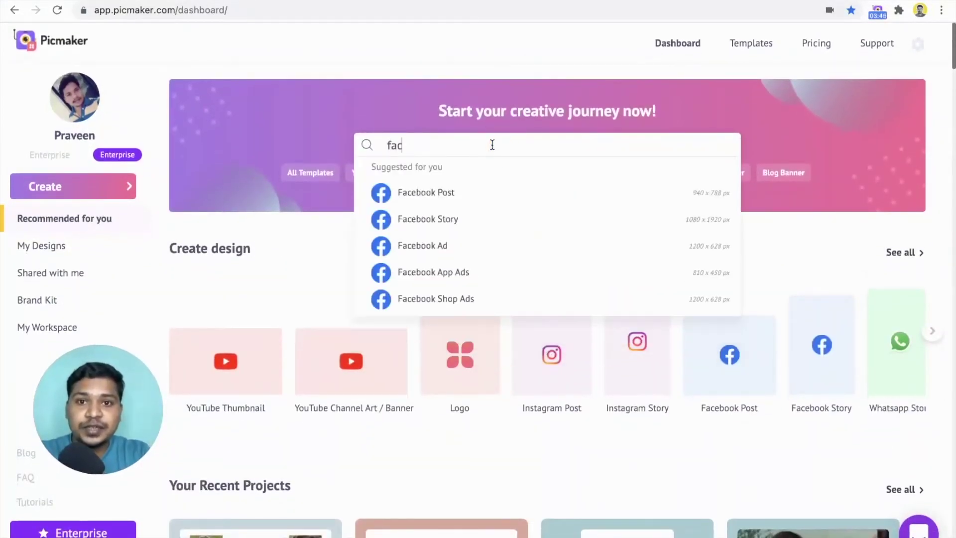
text(ebook)
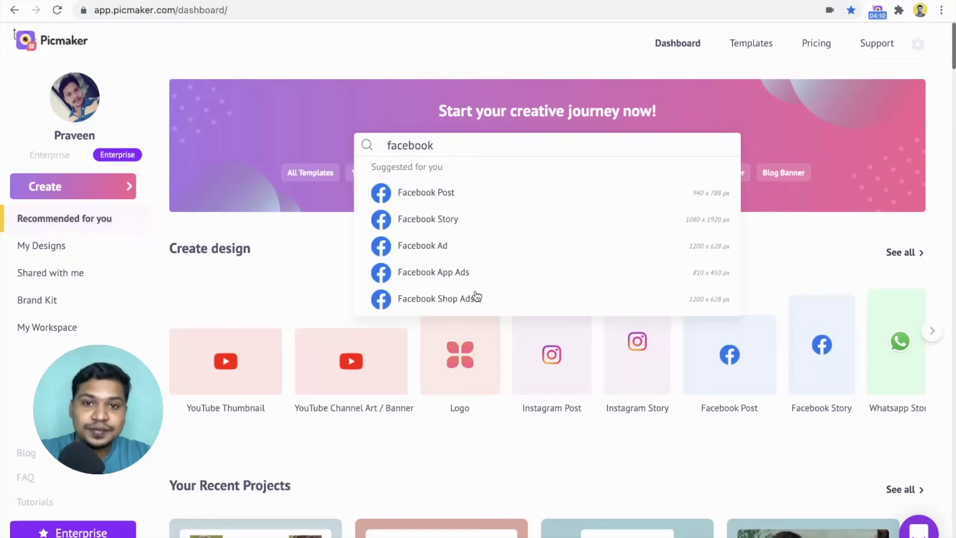
click(474, 245)
scroll(473, 241, down, 3)
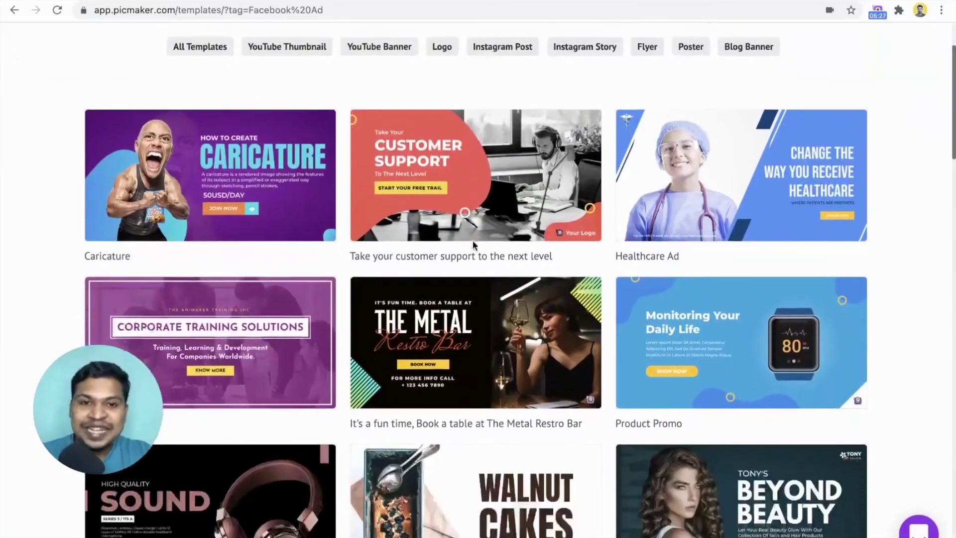
scroll(472, 240, down, 6)
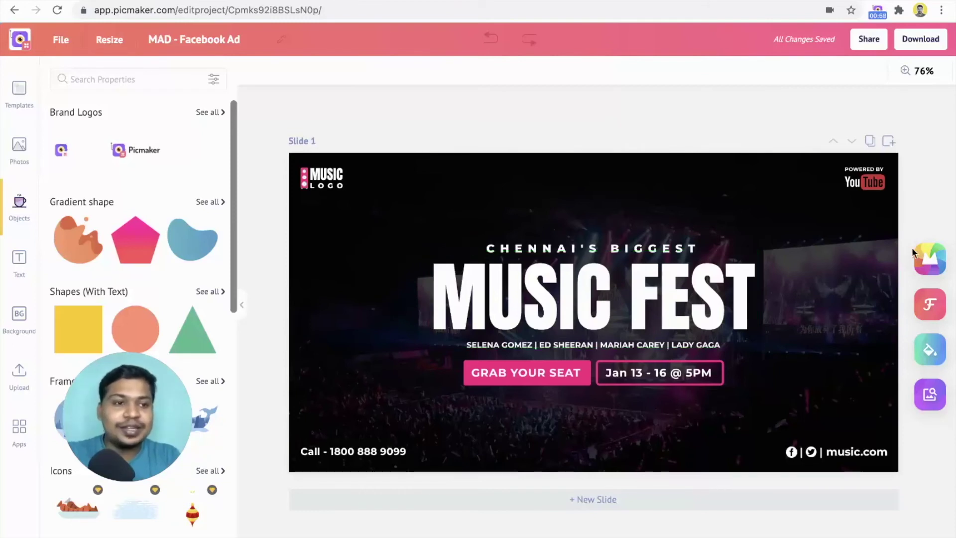
Regenerate the whole Music Fest ad repeatedly, ending with a microphone singer and yellow seat button.
click(928, 257)
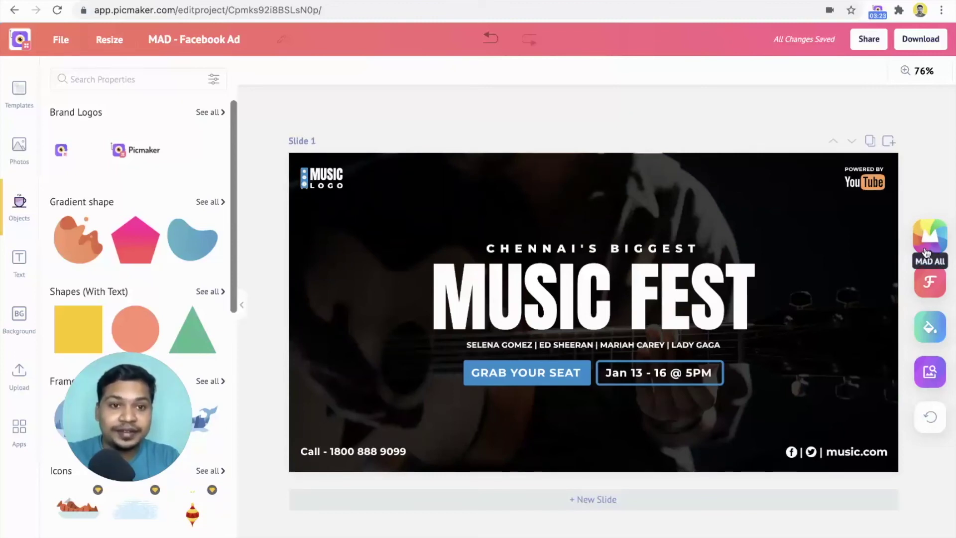
click(926, 251)
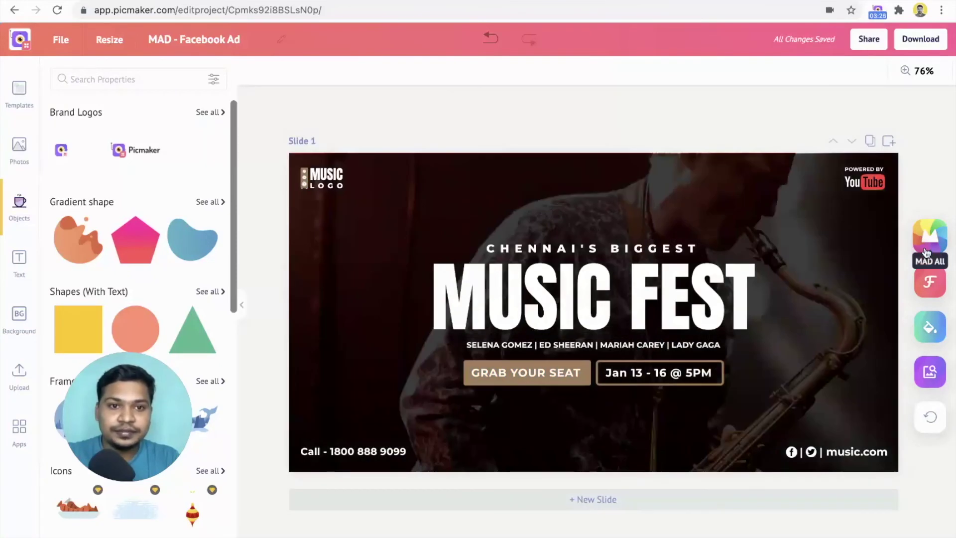
click(927, 252)
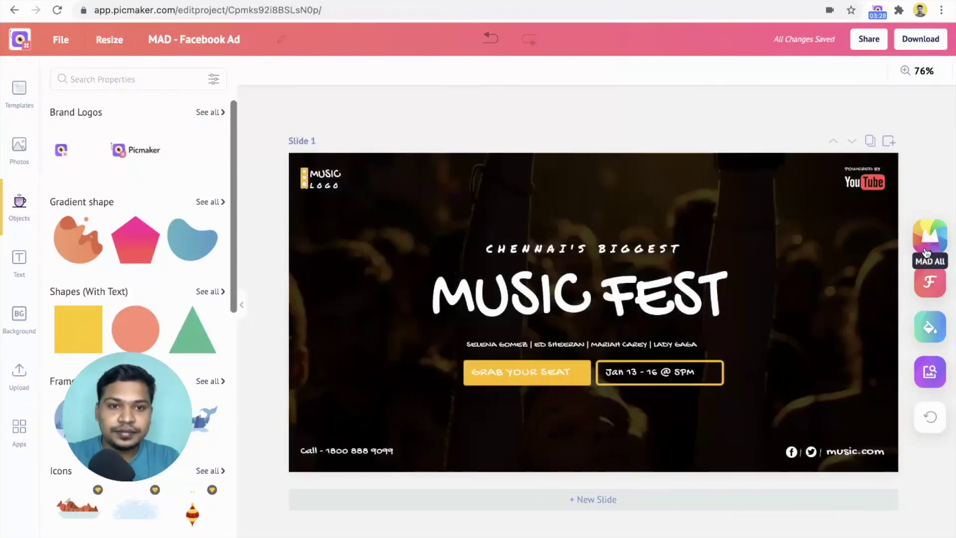
click(927, 251)
click(927, 252)
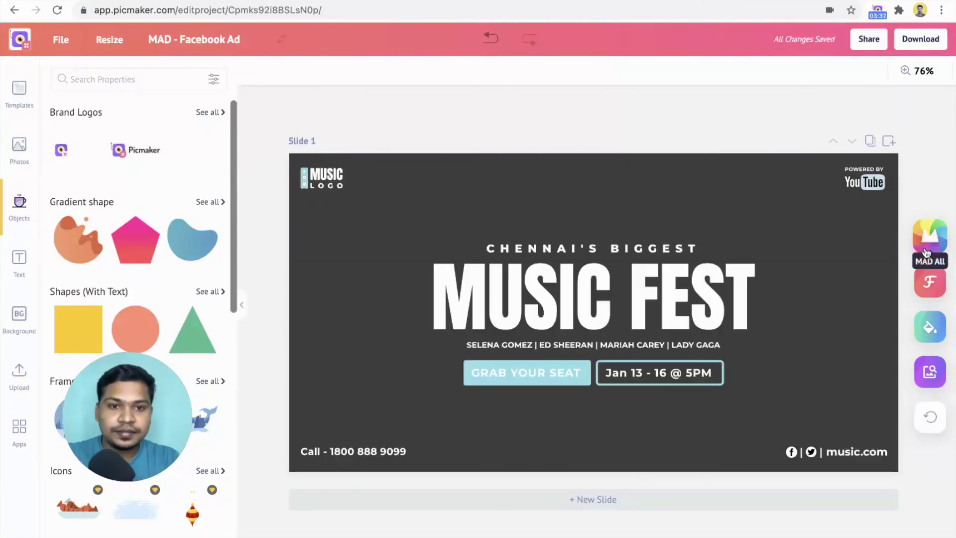
click(926, 252)
click(927, 251)
click(927, 251)
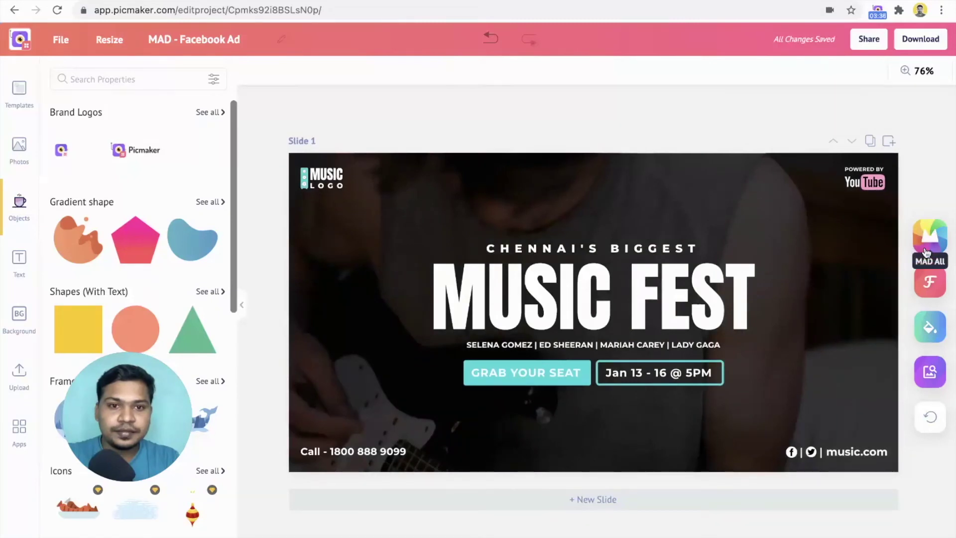
click(927, 252)
click(927, 252)
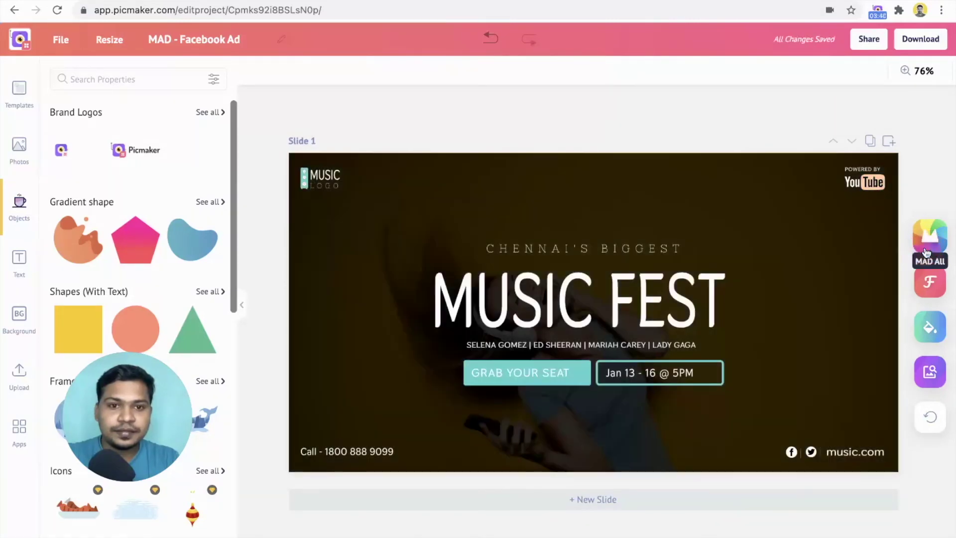
click(926, 251)
click(926, 252)
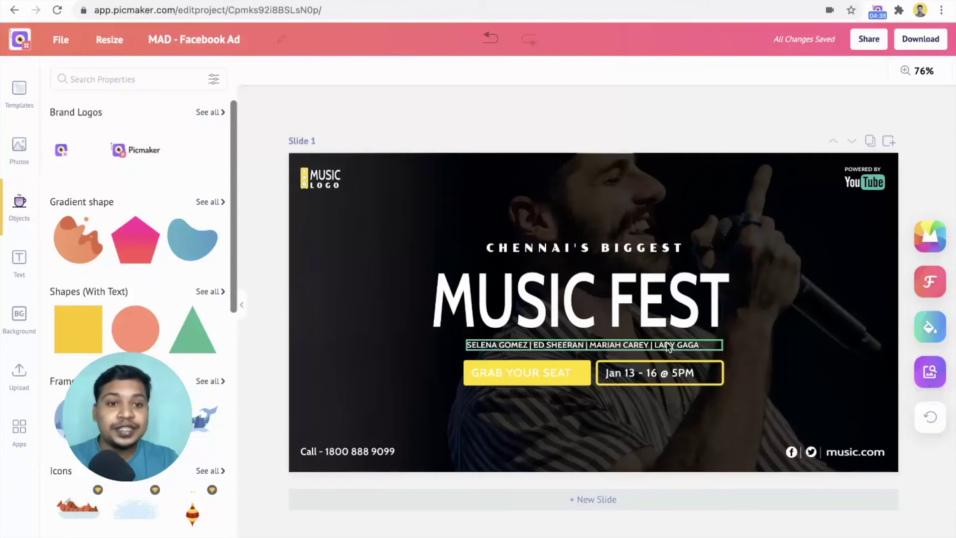
Shuffle the ad to a thin serif subtitle, orange buttons and an acoustic guitar background.
click(940, 278)
click(940, 278)
click(939, 279)
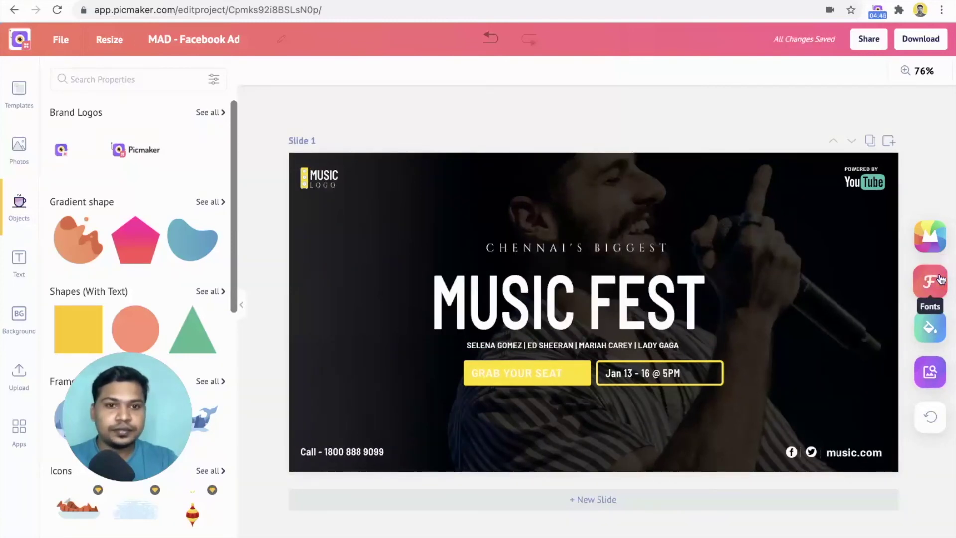
click(936, 330)
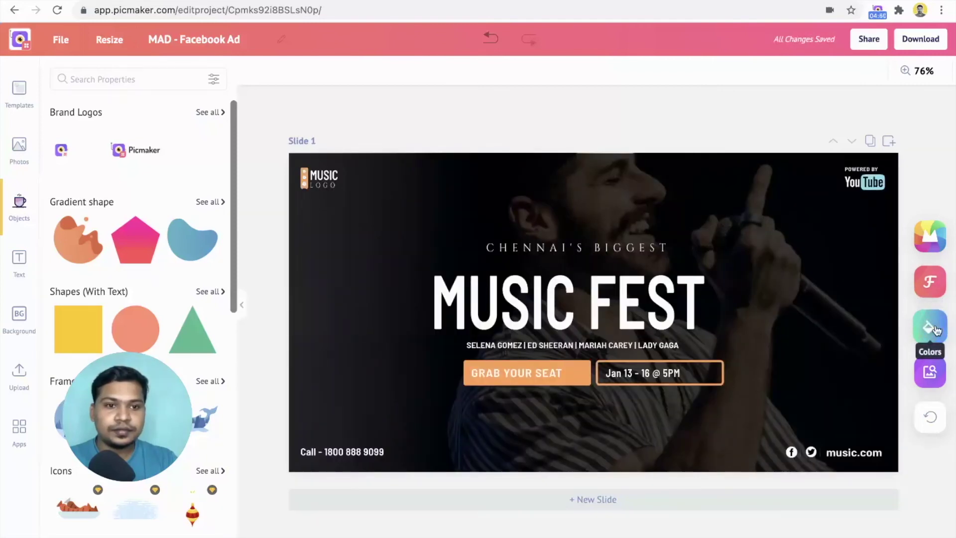
click(929, 370)
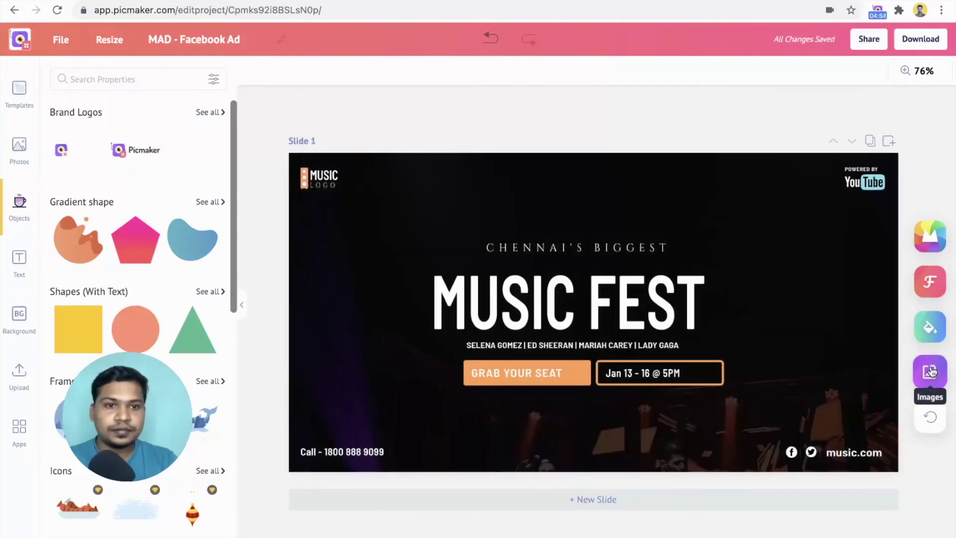
click(931, 371)
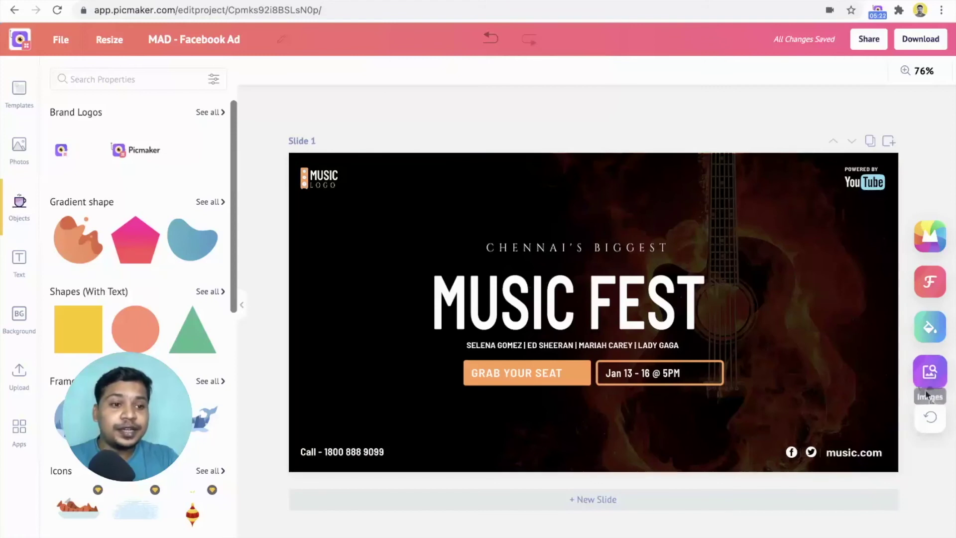
Reset the Music Fest ad to its original design, then browse the dashboard's template suggestions.
click(932, 429)
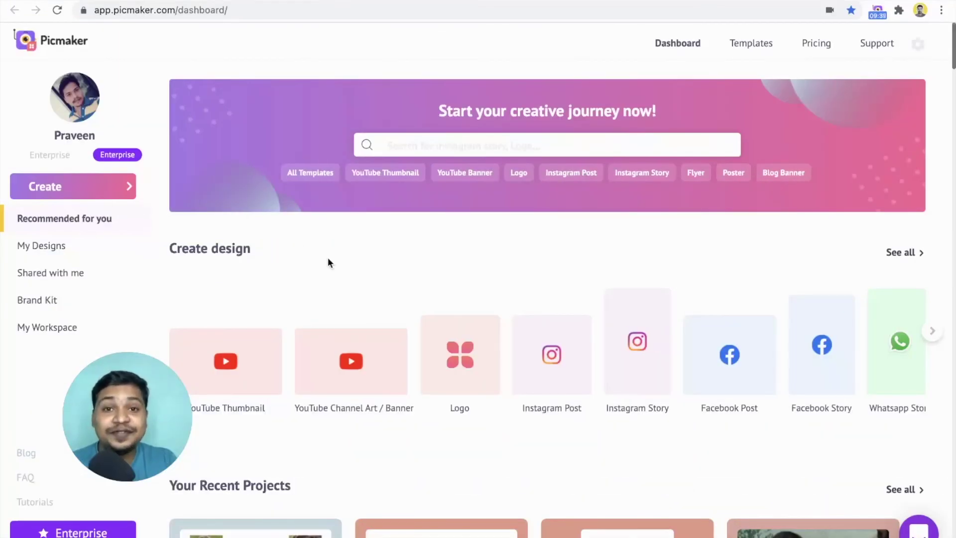
click(450, 147)
scroll(463, 205, up, 3)
scroll(463, 205, down, 6)
scroll(463, 206, down, 3)
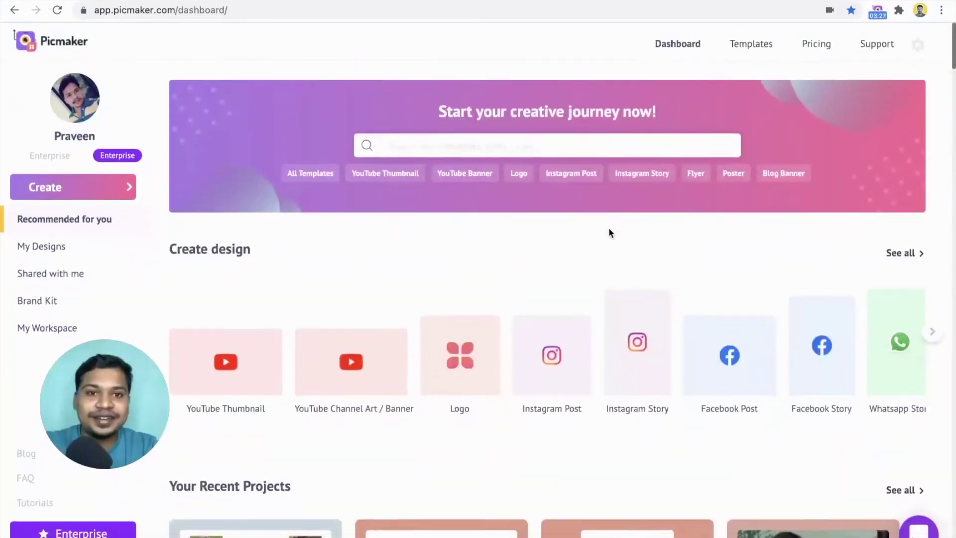
Search the dashboard for 'inst' and browse the Instagram Post template gallery.
click(554, 147)
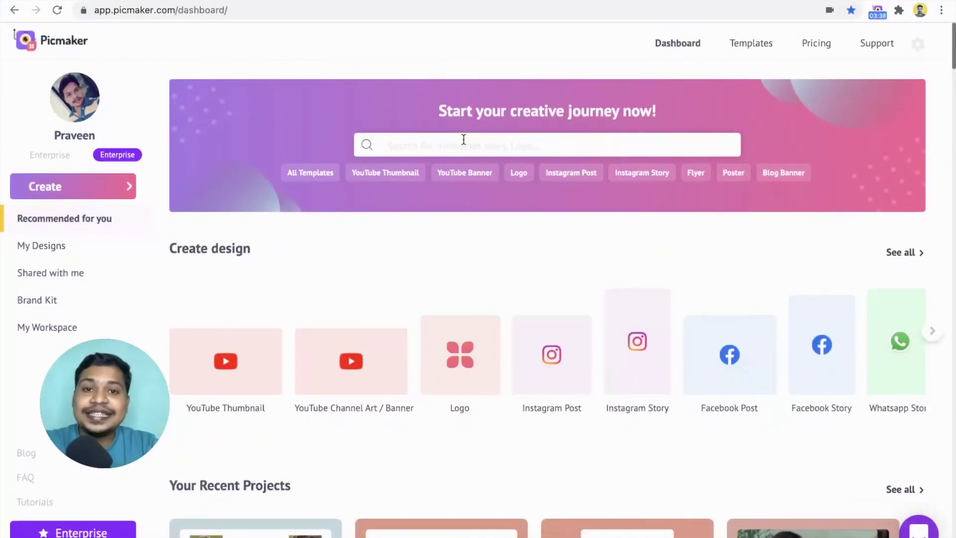
click(463, 139)
scroll(489, 289, down, 10)
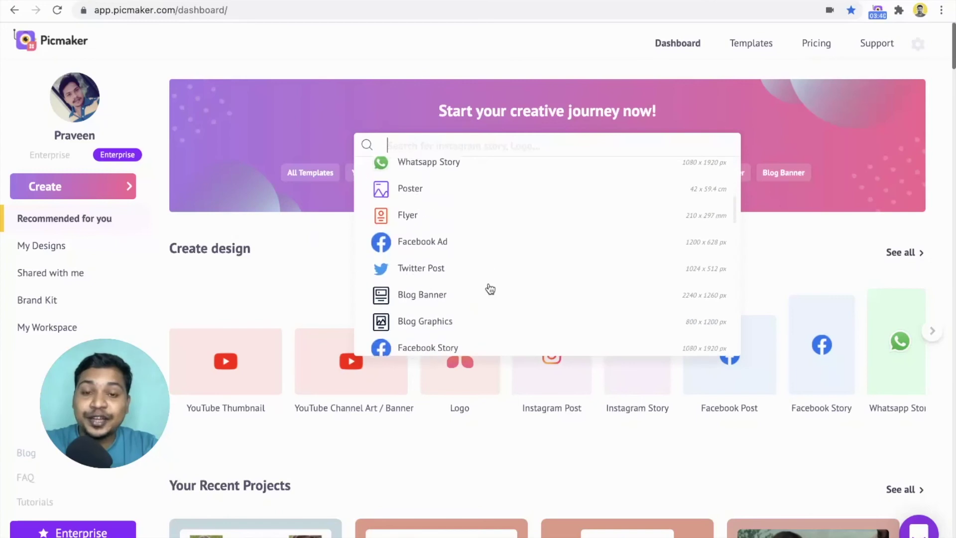
scroll(489, 289, down, 10)
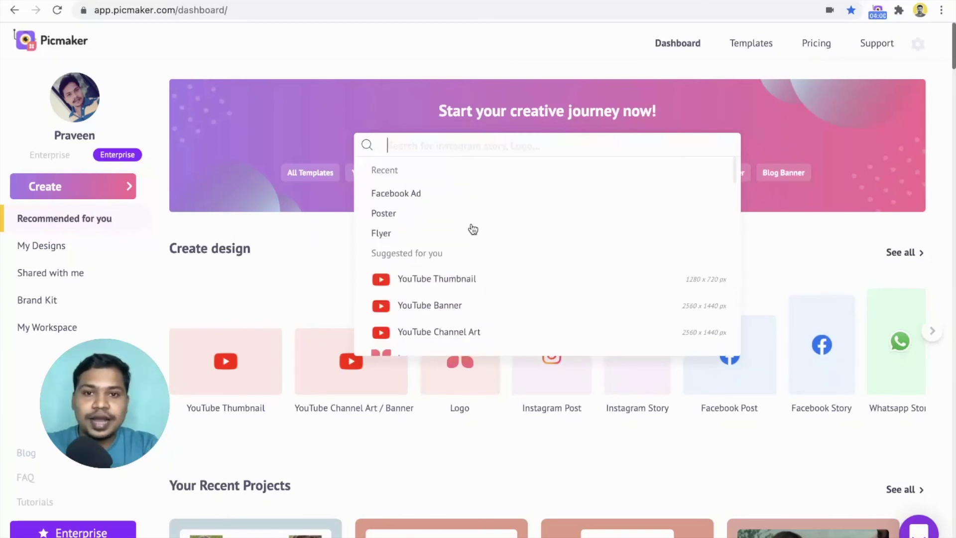
text(inst)
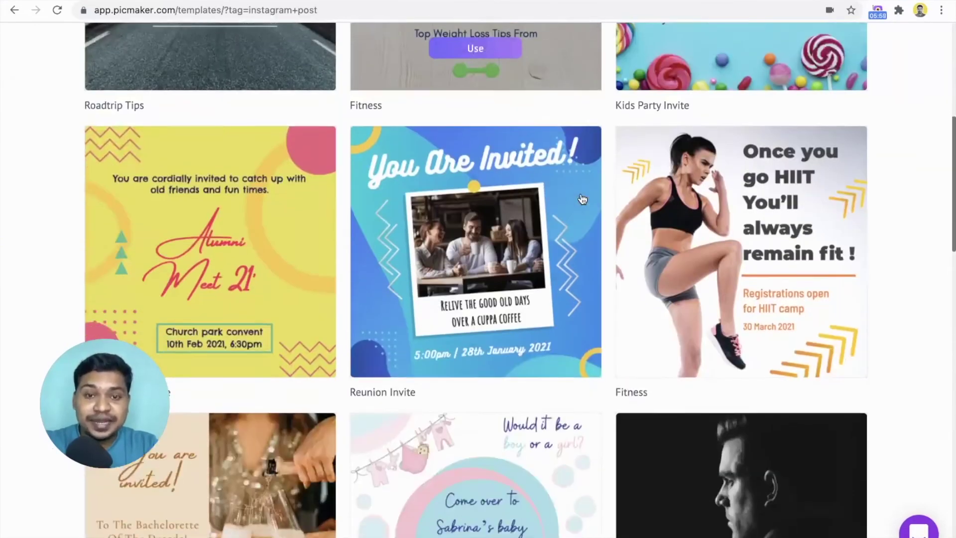
scroll(581, 199, down, 9)
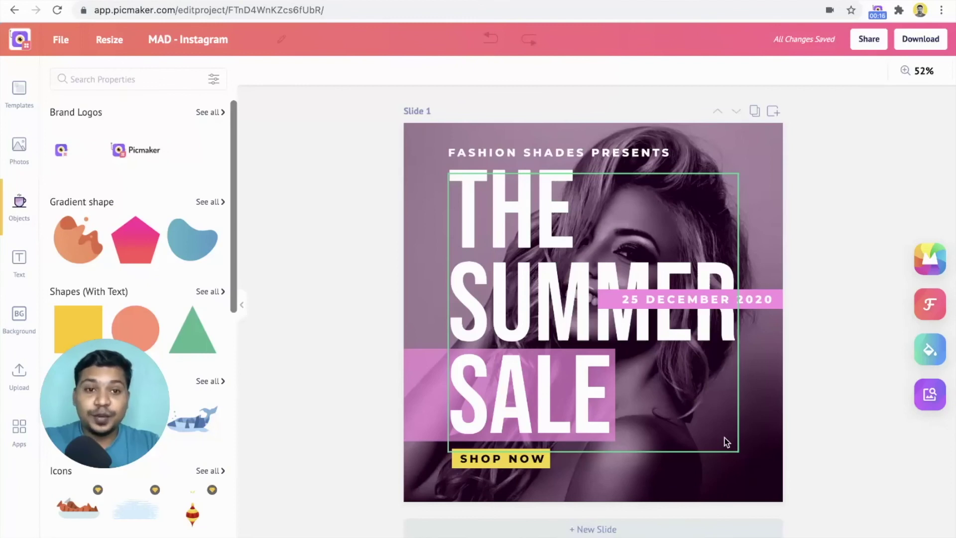
Apply MAD All to get a yellow-background variation featuring a woman in sunglasses.
click(927, 268)
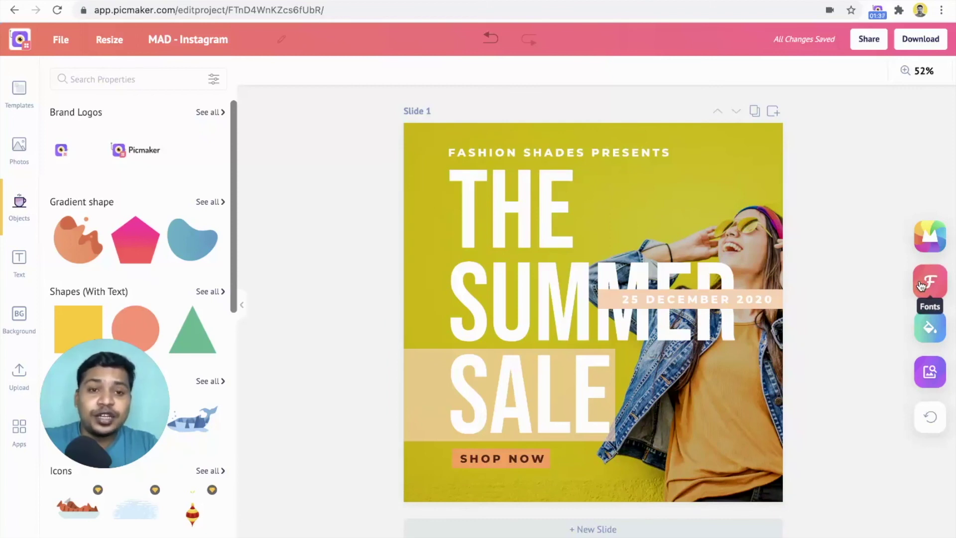
Shuffle fonts once, cycle colours to pink blocks, and swap in a close-up face photo.
click(921, 285)
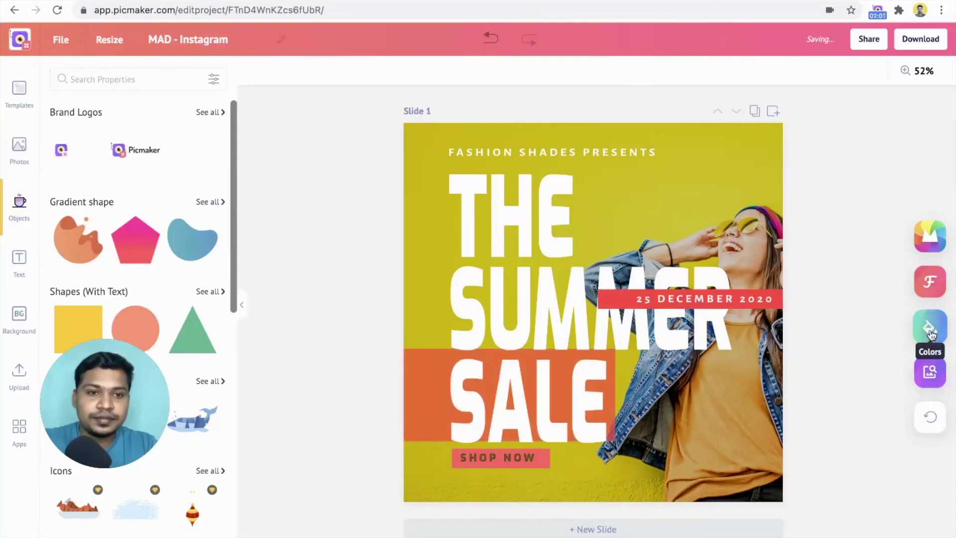
click(929, 332)
click(930, 333)
click(930, 332)
click(929, 332)
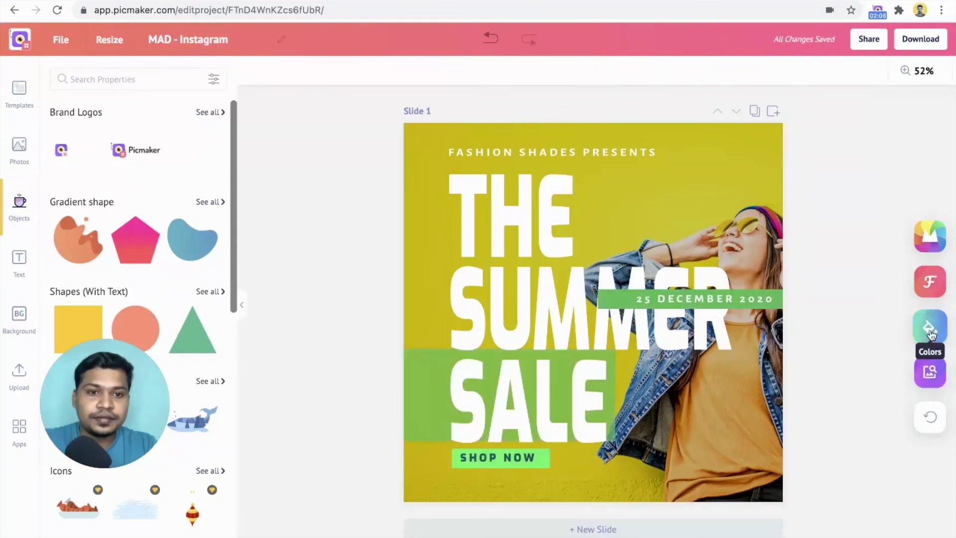
click(930, 332)
click(929, 332)
click(930, 332)
click(930, 332)
click(929, 372)
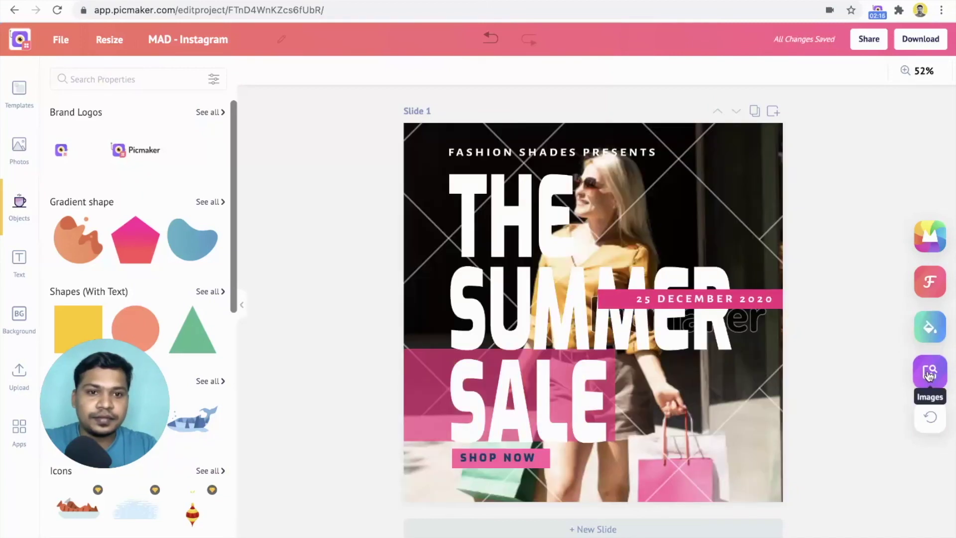
click(929, 373)
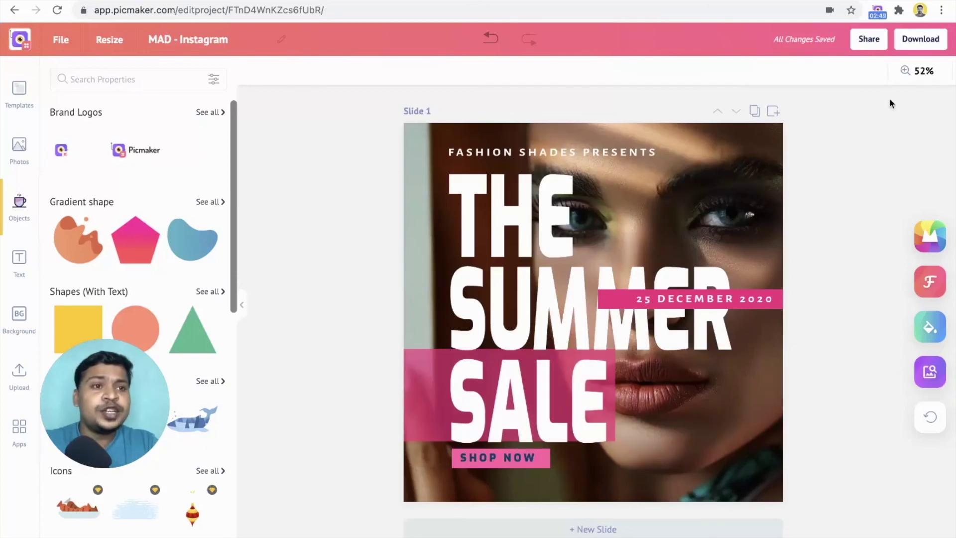
Set up the download as 'MAD - Instagram' with PNG as the file type.
click(905, 44)
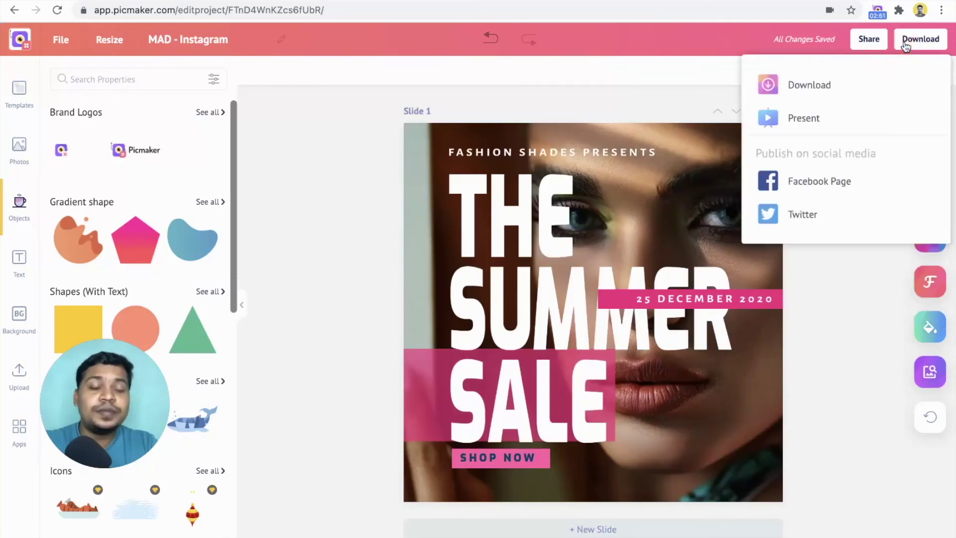
click(839, 82)
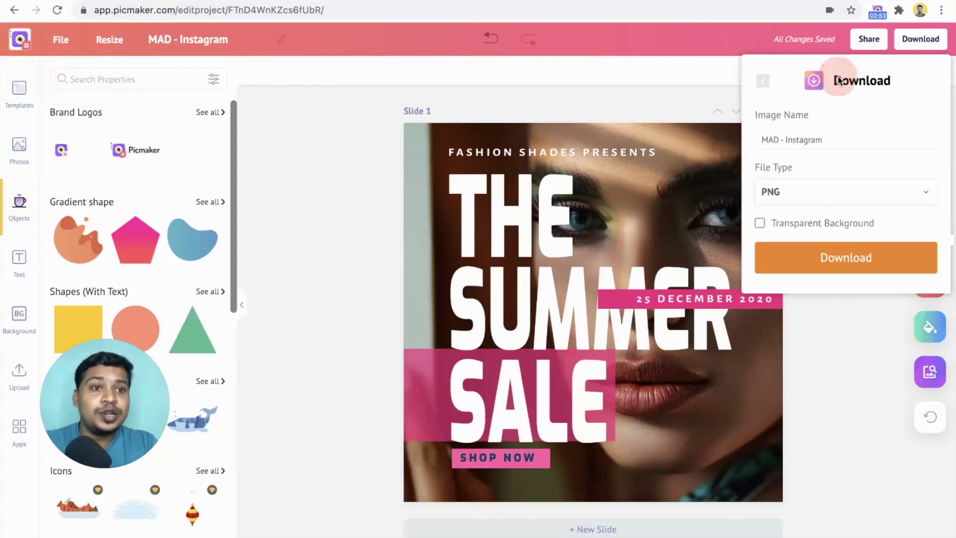
click(811, 190)
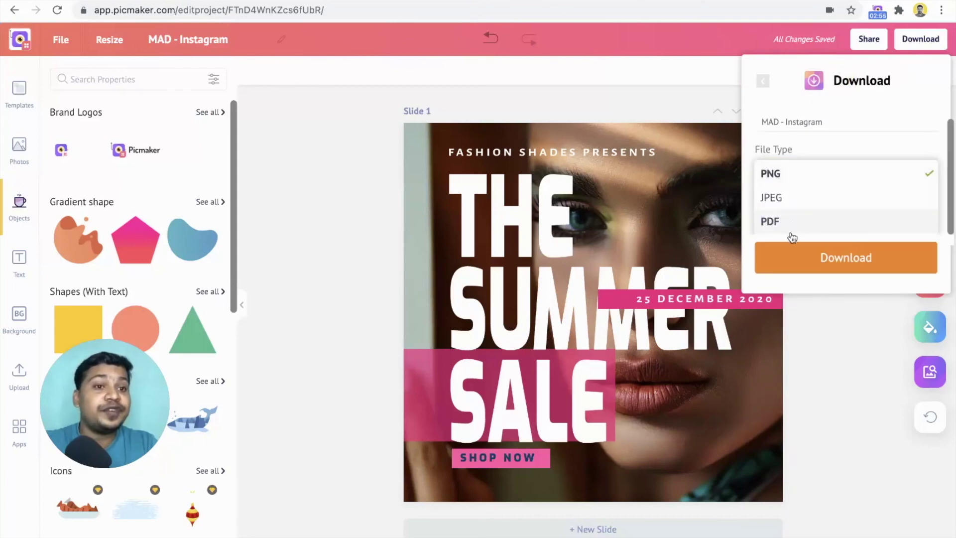
click(793, 177)
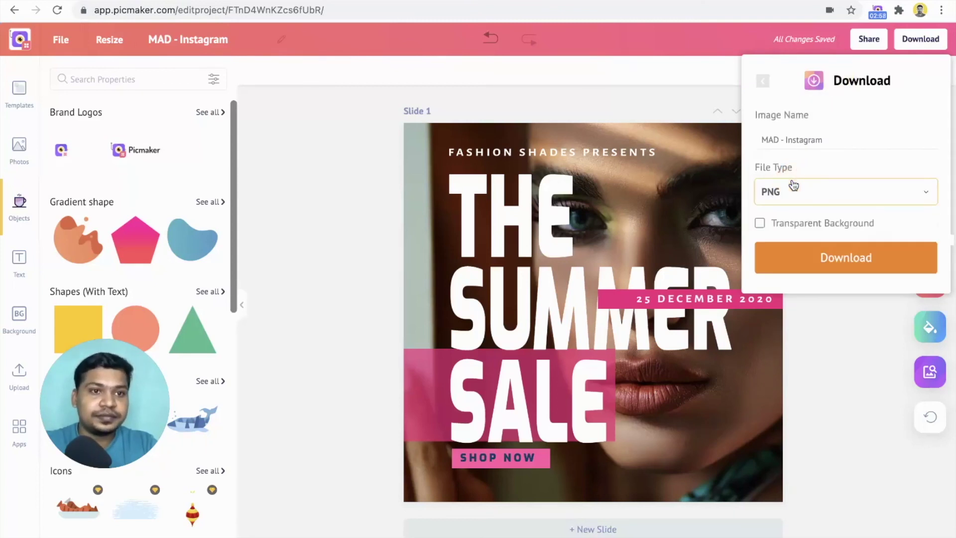
Start the PNG download of the Summer Sale post.
click(821, 259)
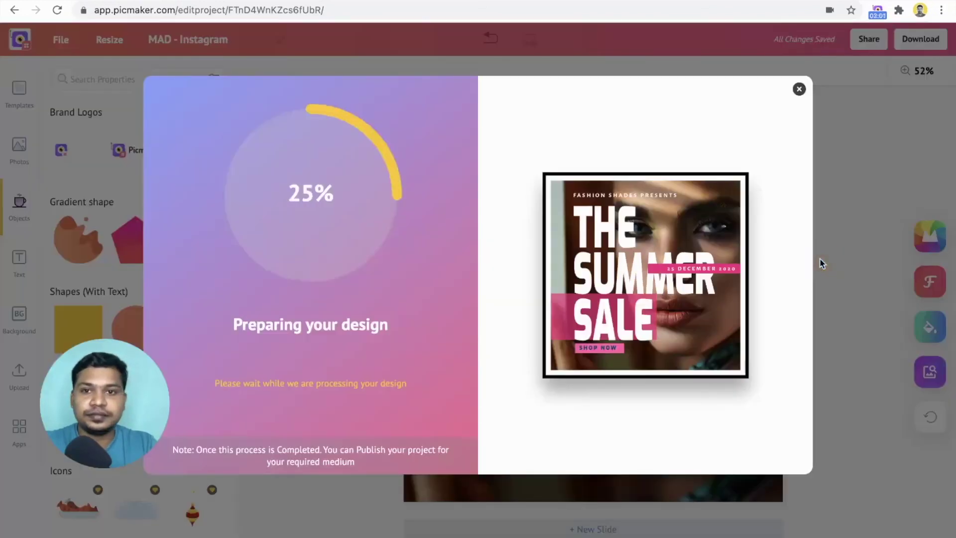